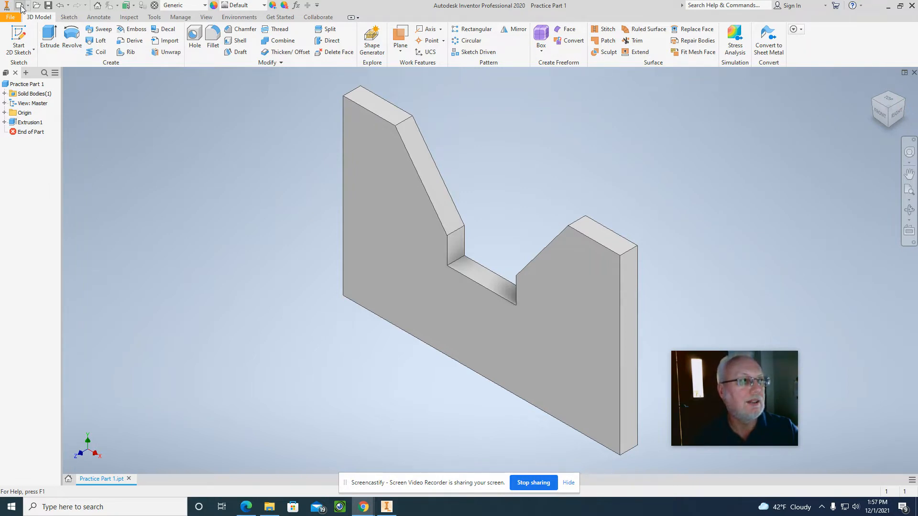
Create a new drawing file from the Starpoint Title Block.idw template
{"action": "left_click", "coordinate": [21, 7]}
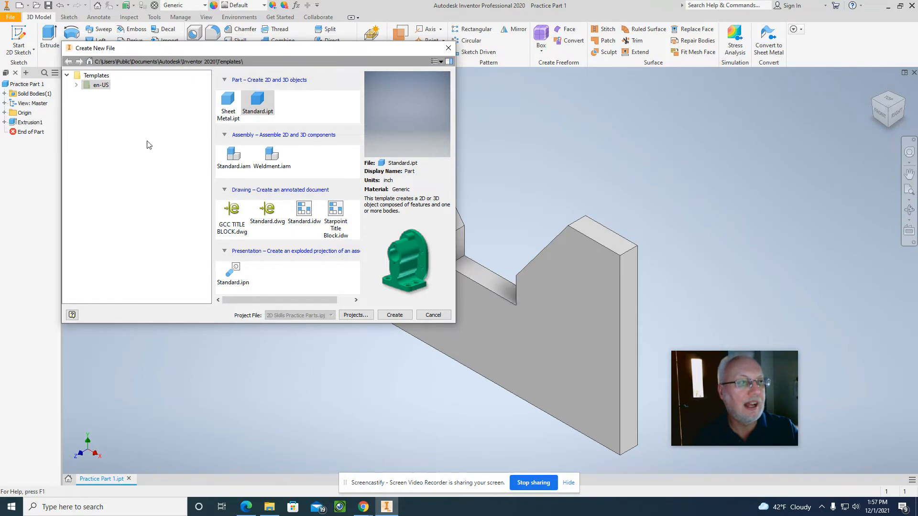
{"action": "left_click", "coordinate": [337, 216]}
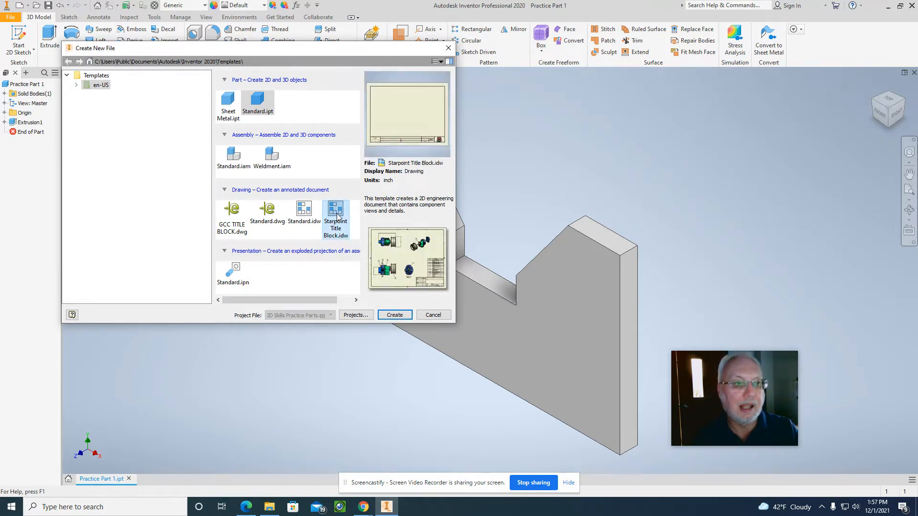
{"action": "left_click", "coordinate": [397, 316]}
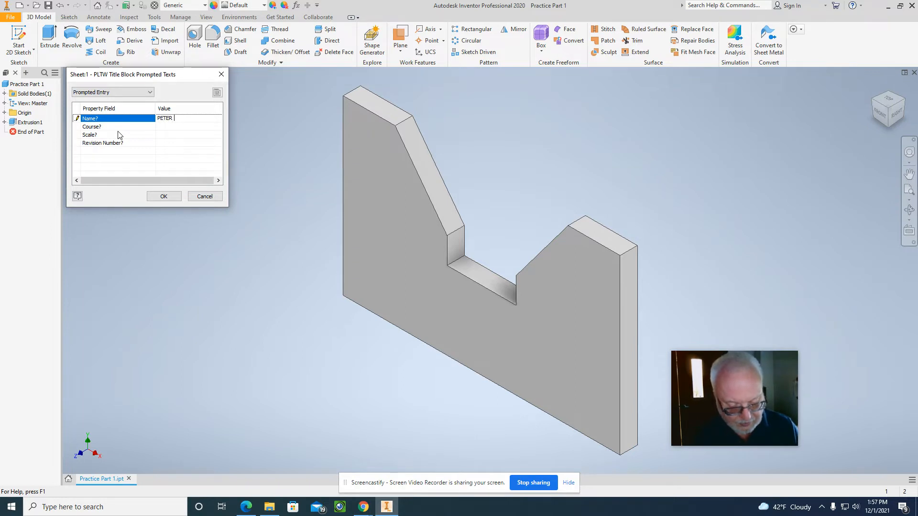
Fill in the title block with the author's full name, course DDP, scale 1:1 and revision number 1, accepting the library style definitions
{"action": "type", "text": "RT"}
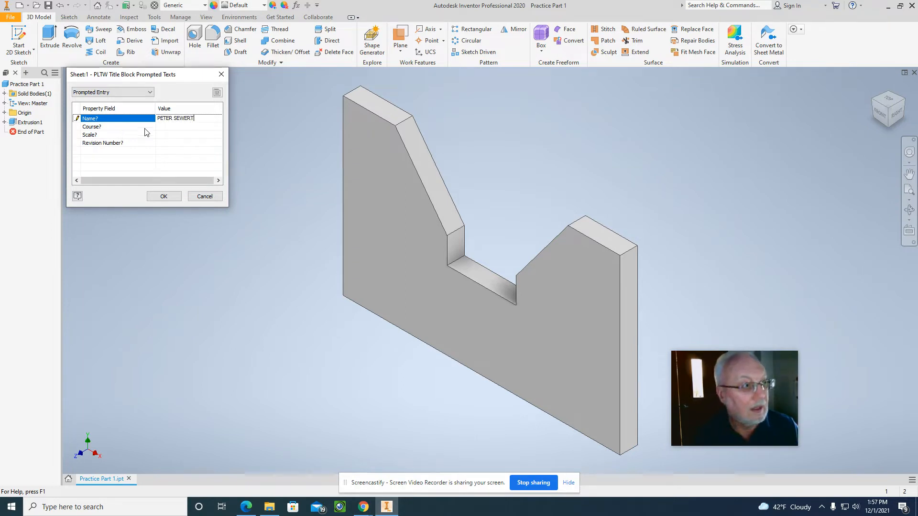
{"action": "left_click", "coordinate": [189, 127]}
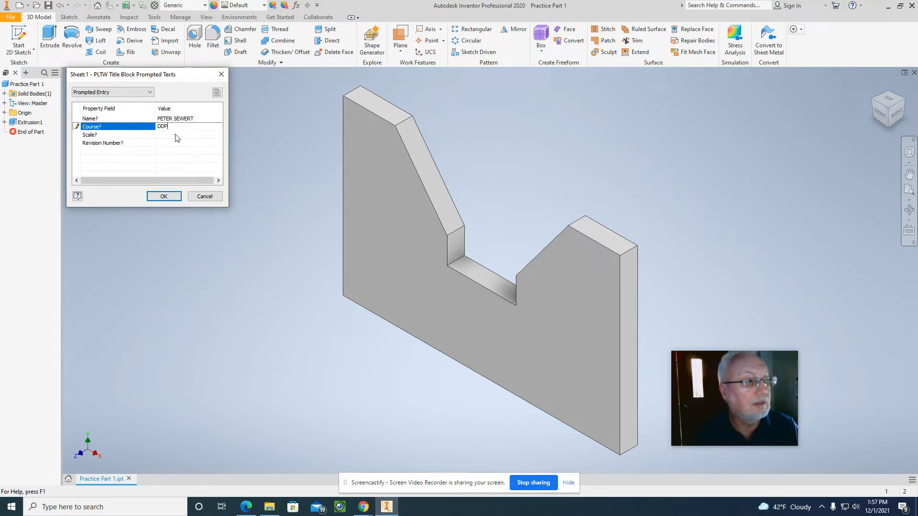
{"action": "left_click", "coordinate": [176, 134]}
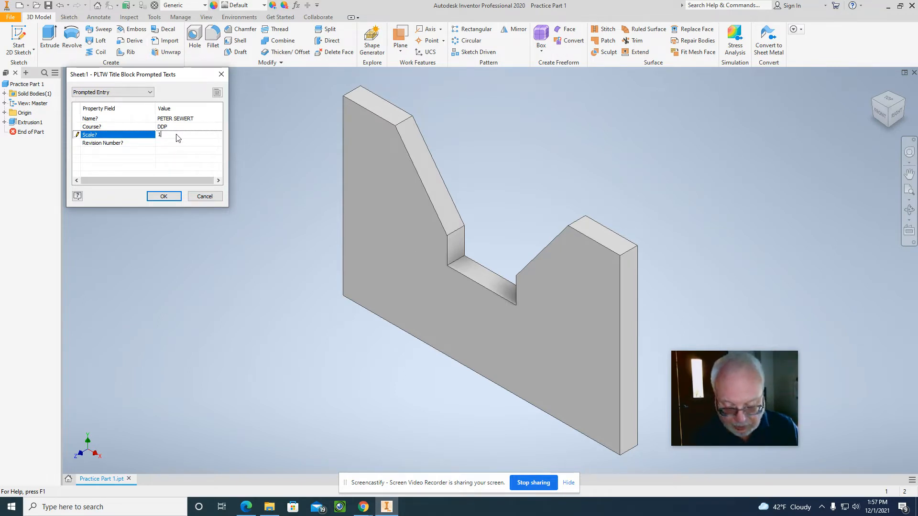
{"action": "type", "text": "1:"}
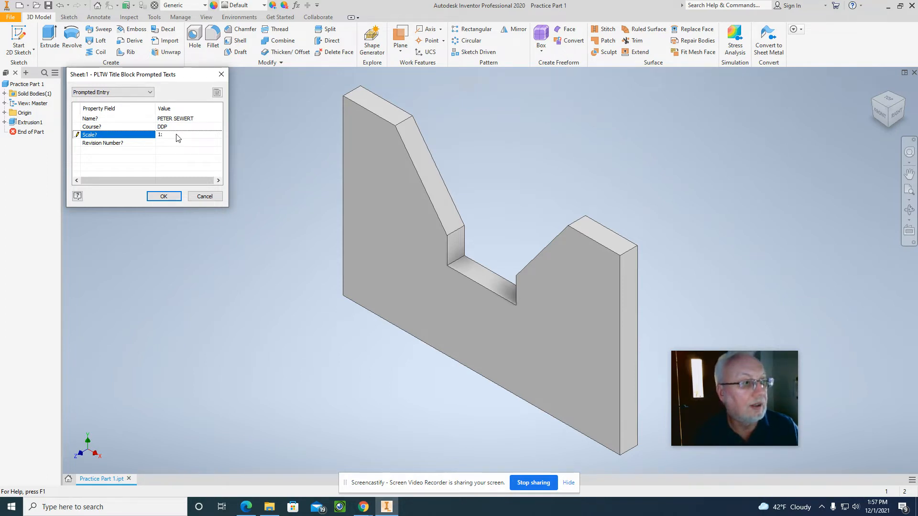
{"action": "type", "text": "1"}
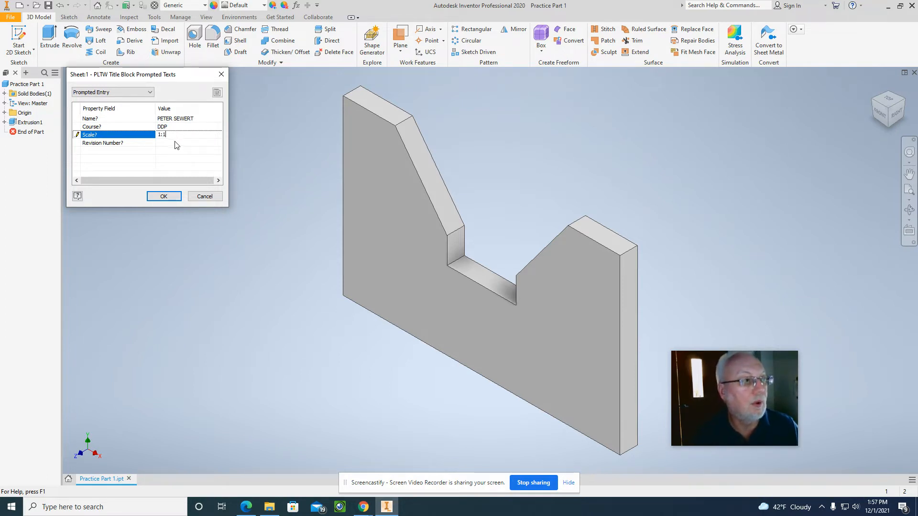
{"action": "left_click", "coordinate": [175, 142]}
{"action": "type", "text": "1"}
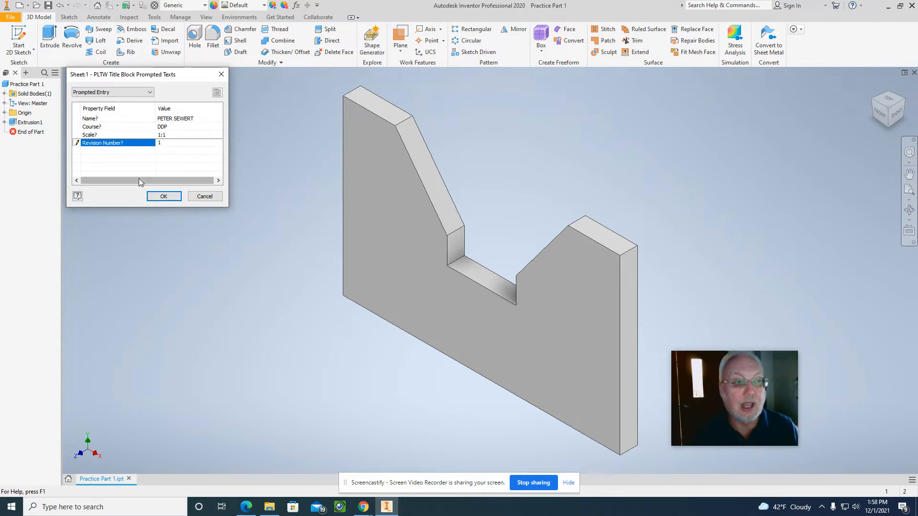
{"action": "left_click", "coordinate": [164, 197]}
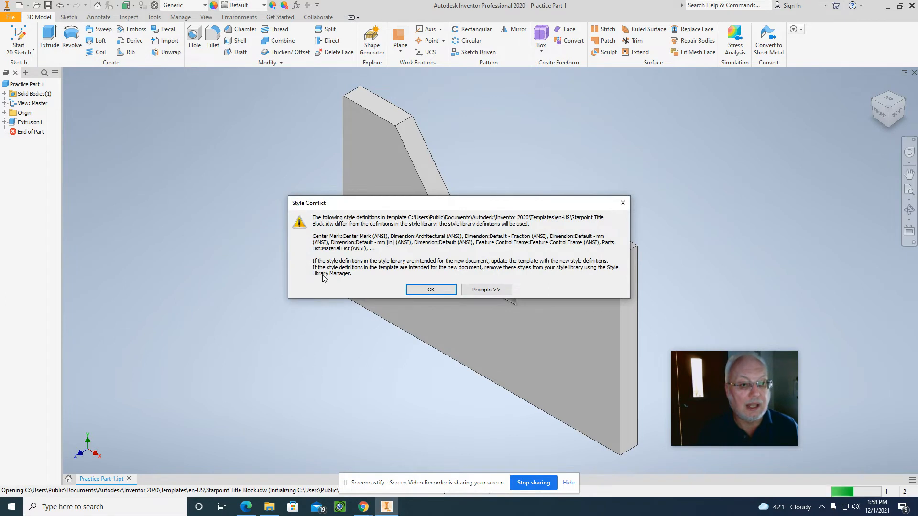
{"action": "left_click", "coordinate": [425, 292]}
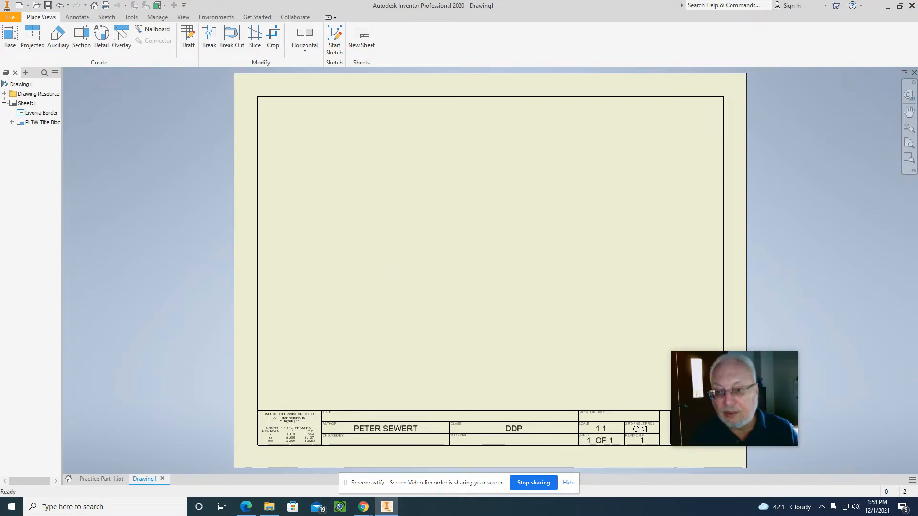
Check the reference PDF, and place a front base view of Practice Part 1 at scale 1/2 with a projected isometric view to its upper right
{"action": "key", "text": "alt+Tab"}
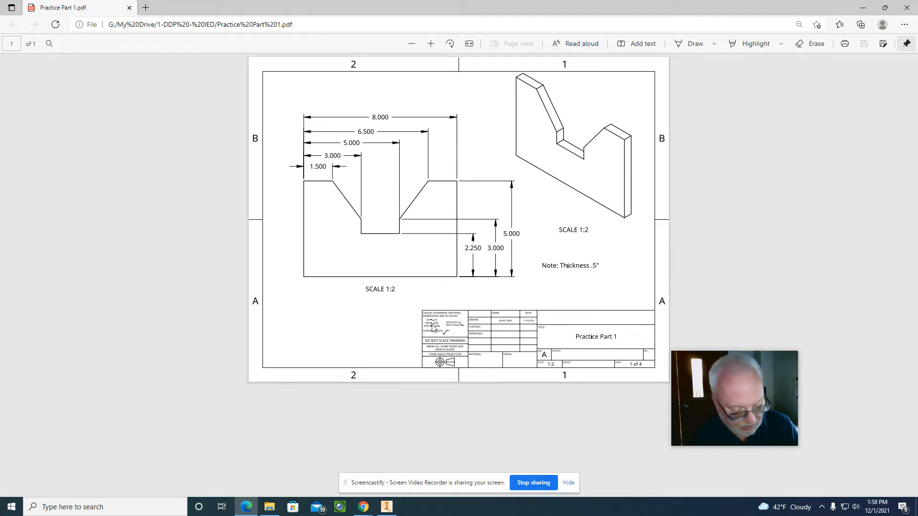
{"action": "key", "text": "alt+Tab"}
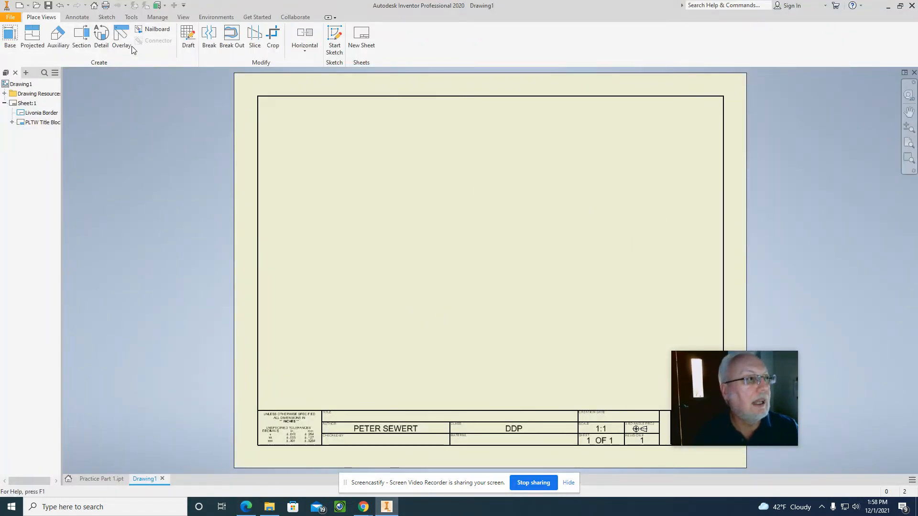
{"action": "left_click", "coordinate": [10, 35]}
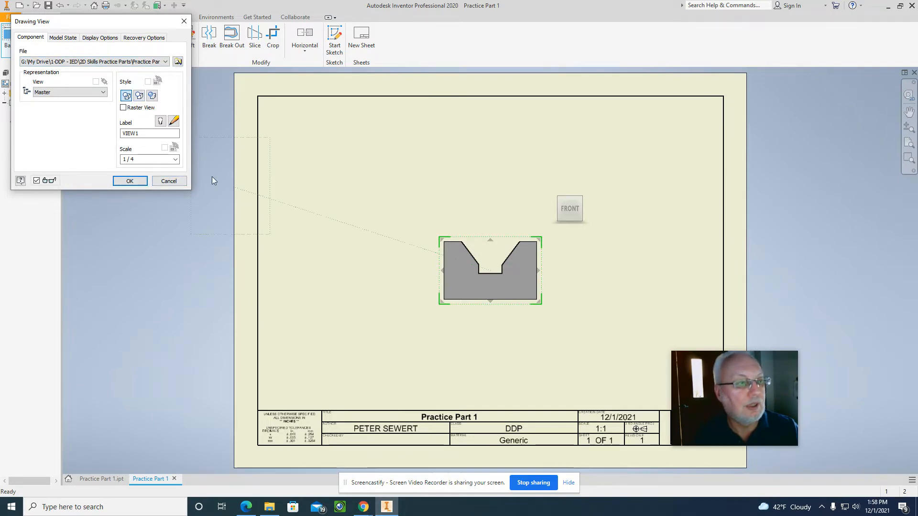
{"action": "left_click", "coordinate": [139, 157]}
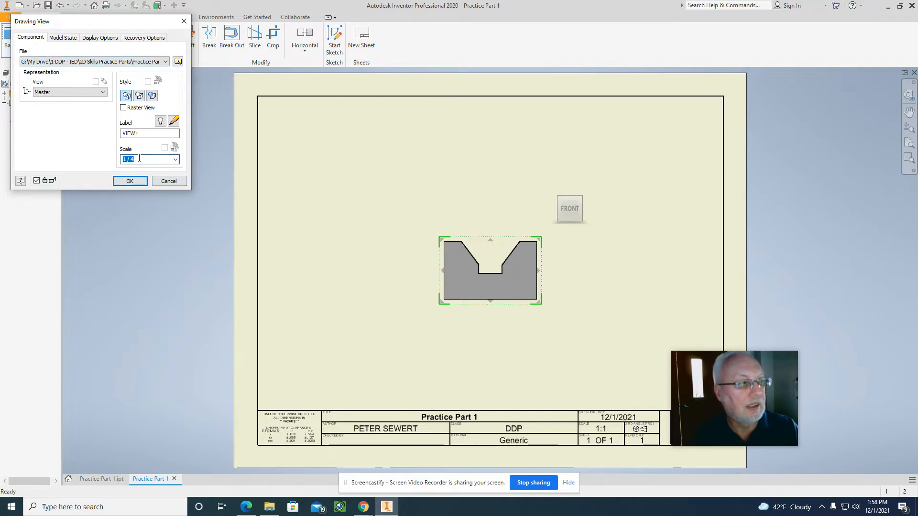
{"action": "type", "text": "1/2"}
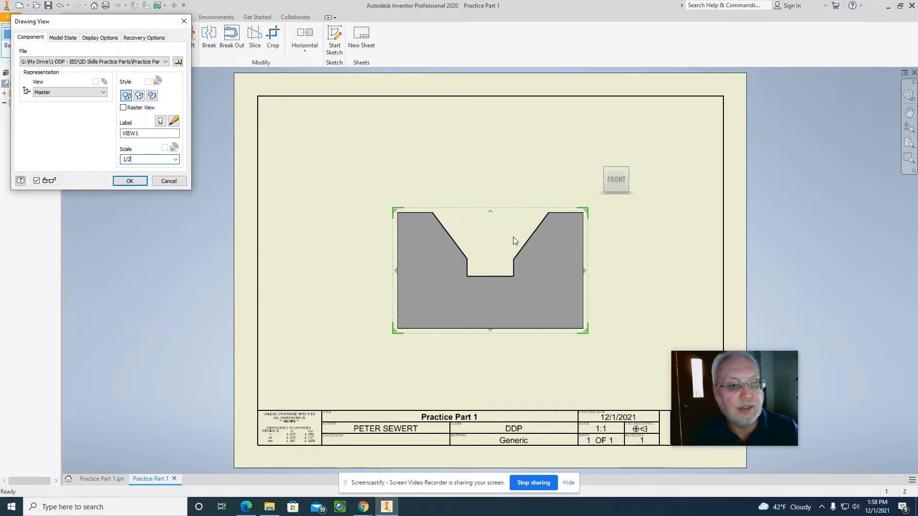
{"action": "mouse_move", "coordinate": [612, 183]}
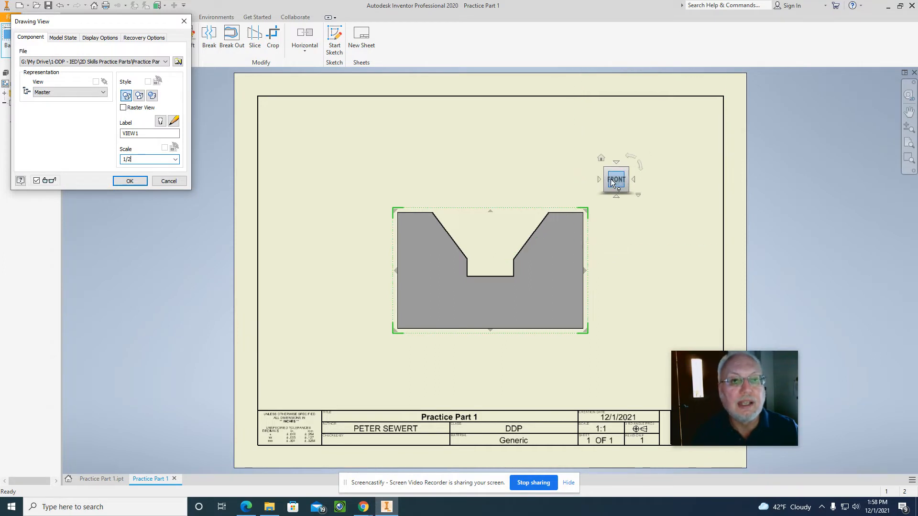
{"action": "left_click", "coordinate": [652, 157]}
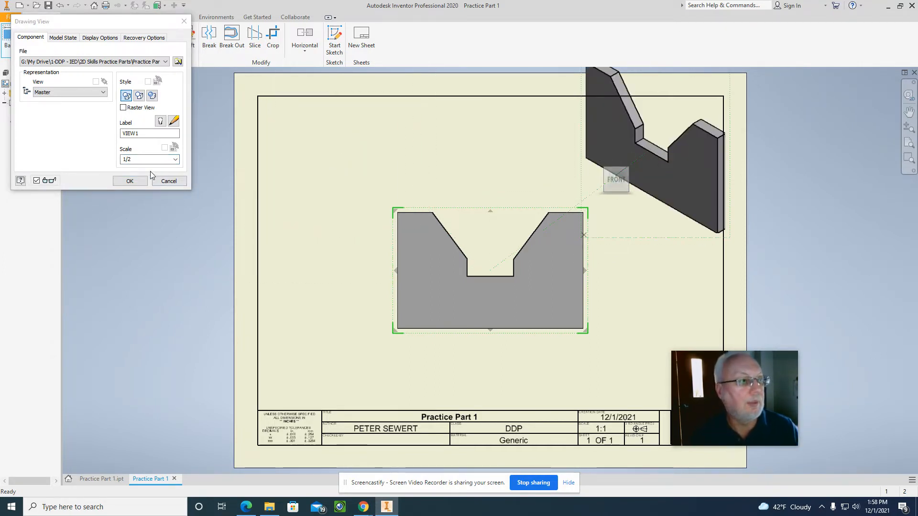
{"action": "left_click", "coordinate": [134, 183]}
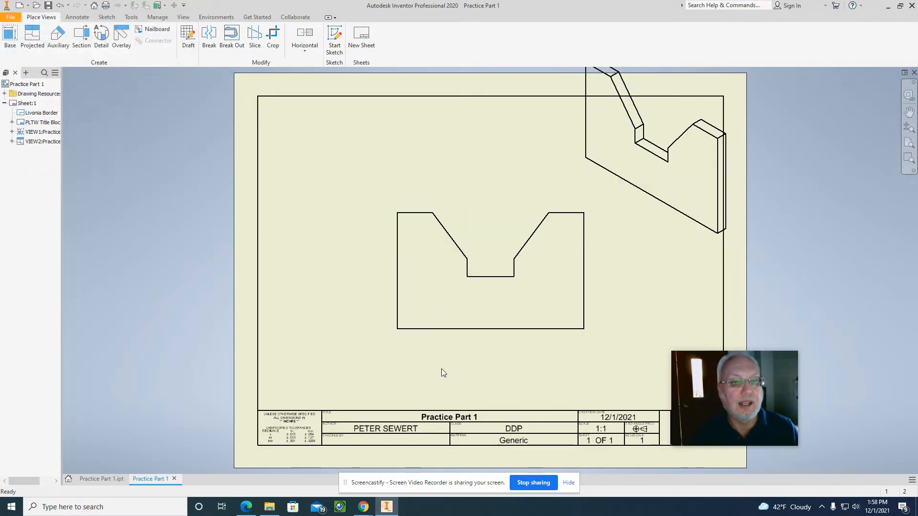
Reposition the front view toward the sheet's lower left and the isometric view inside the border's upper right corner
{"action": "left_click_drag", "start_coordinate": [410, 338], "coordinate": [336, 360]}
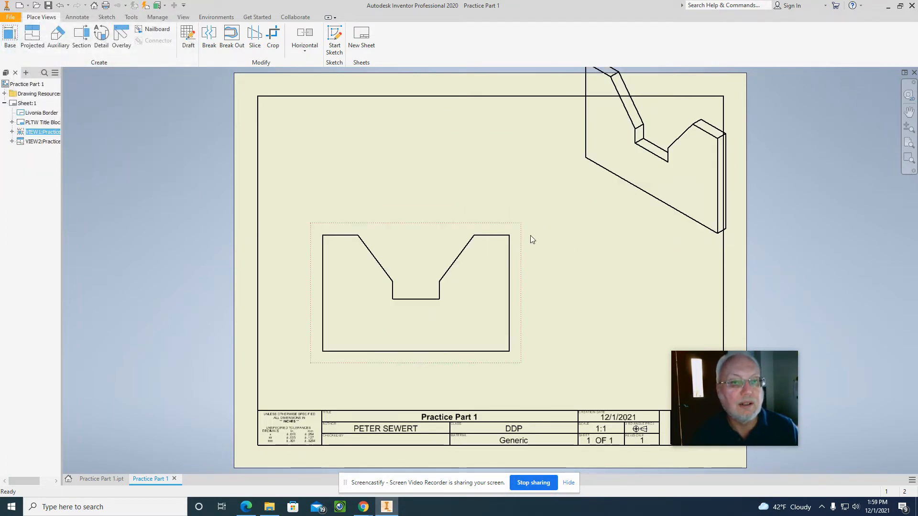
{"action": "left_click", "coordinate": [578, 195]}
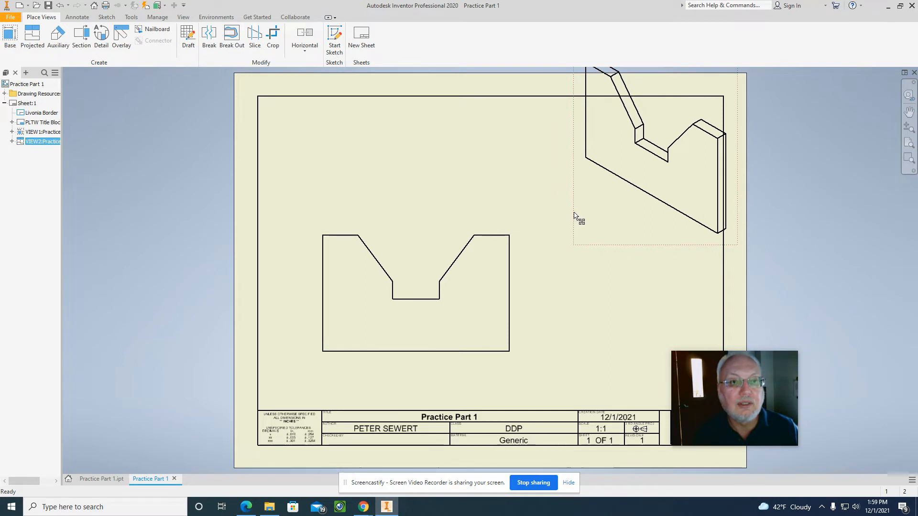
{"action": "left_click_drag", "start_coordinate": [574, 213], "coordinate": [556, 260]}
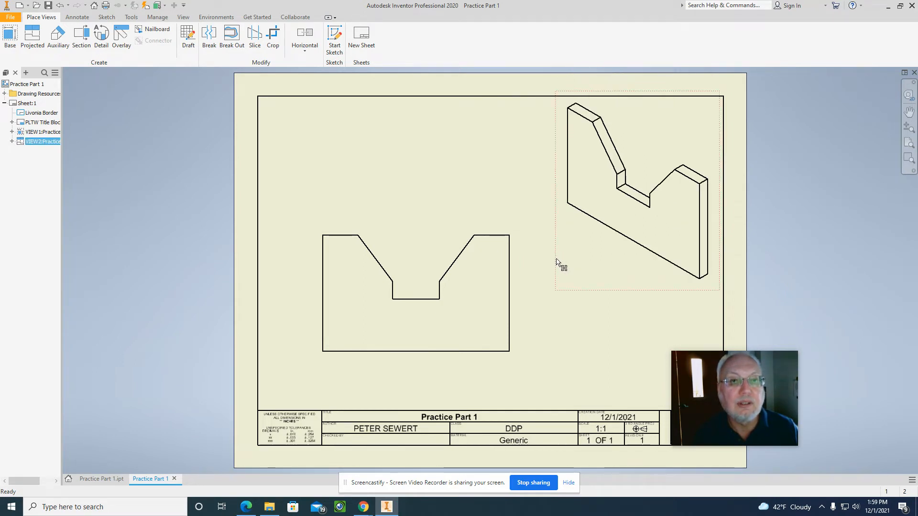
{"action": "left_click", "coordinate": [443, 195]}
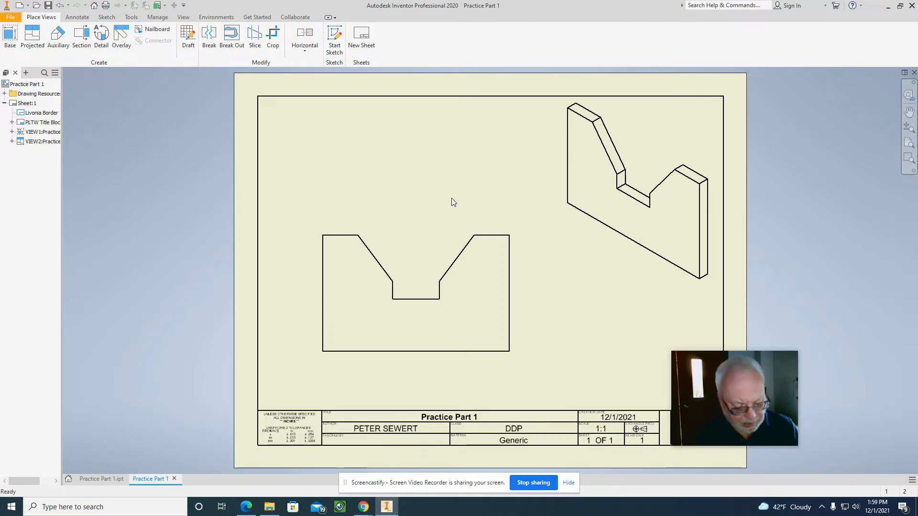
Switch to the Practice Part 1 PDF in Microsoft Edge to examine its dimension layout, and return to the Inventor drawing
{"action": "key", "text": "alt+Tab"}
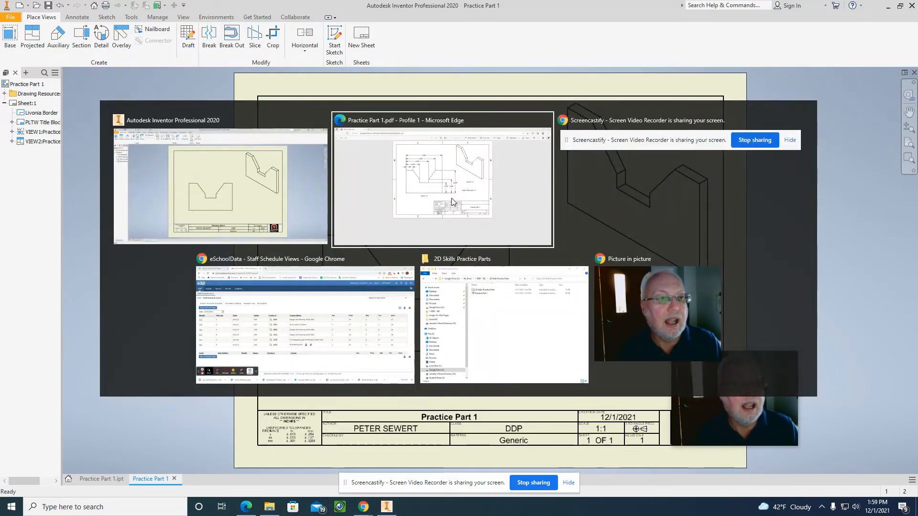
{"action": "key", "text": "Tab"}
{"action": "key", "text": "Tab"}
{"action": "key", "text": "Tab"}
{"action": "key", "text": "Tab"}
{"action": "key", "text": "Tab"}
{"action": "key", "text": "Tab"}
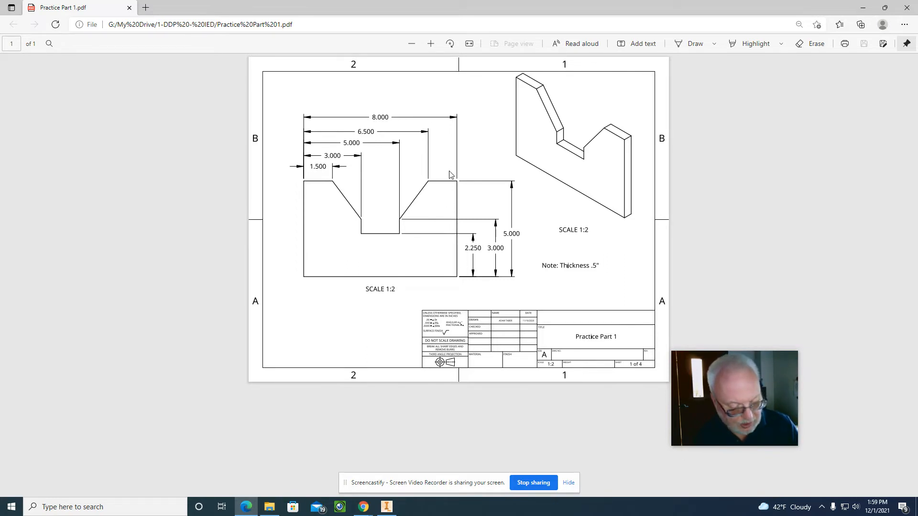
{"action": "key", "text": "alt+Tab"}
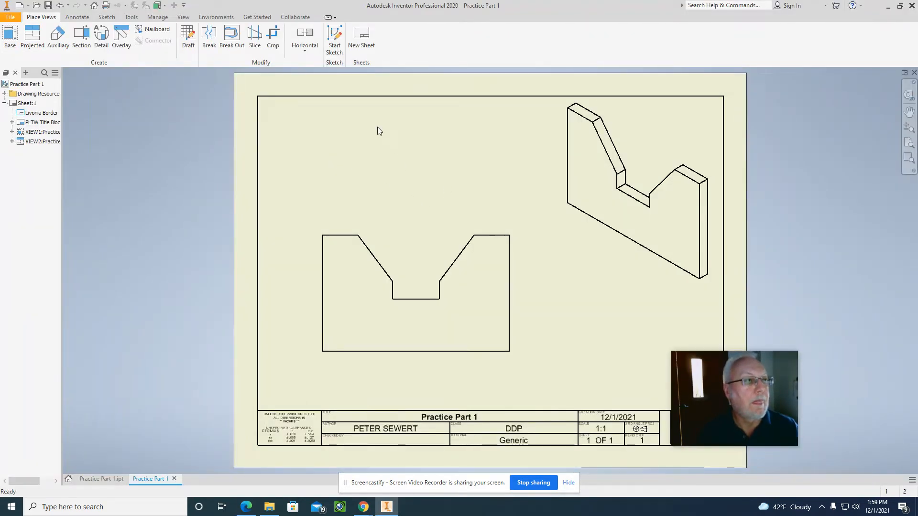
Add horizontal baseline dimensions above the front view, measuring from its left edge to the notch corners and the right edge
{"action": "left_click", "coordinate": [78, 18]}
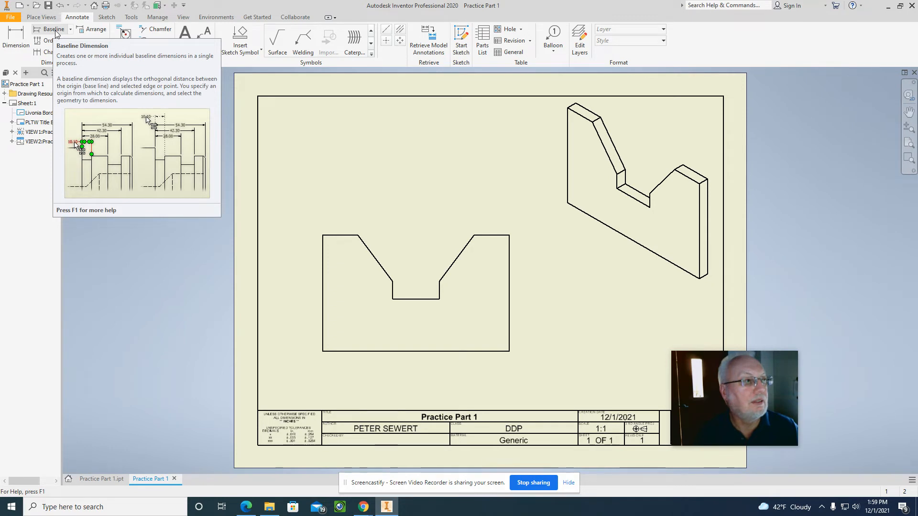
{"action": "left_click", "coordinate": [56, 32]}
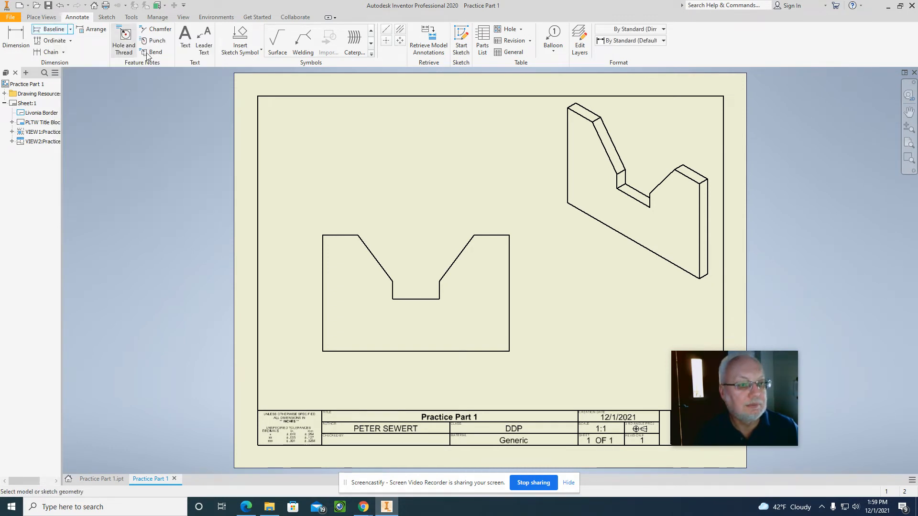
{"action": "left_click", "coordinate": [324, 255]}
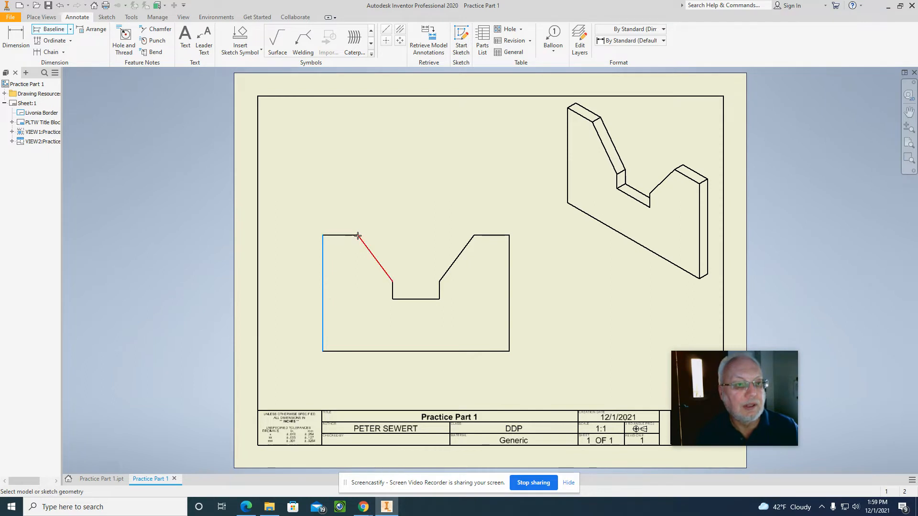
{"action": "left_click", "coordinate": [384, 277]}
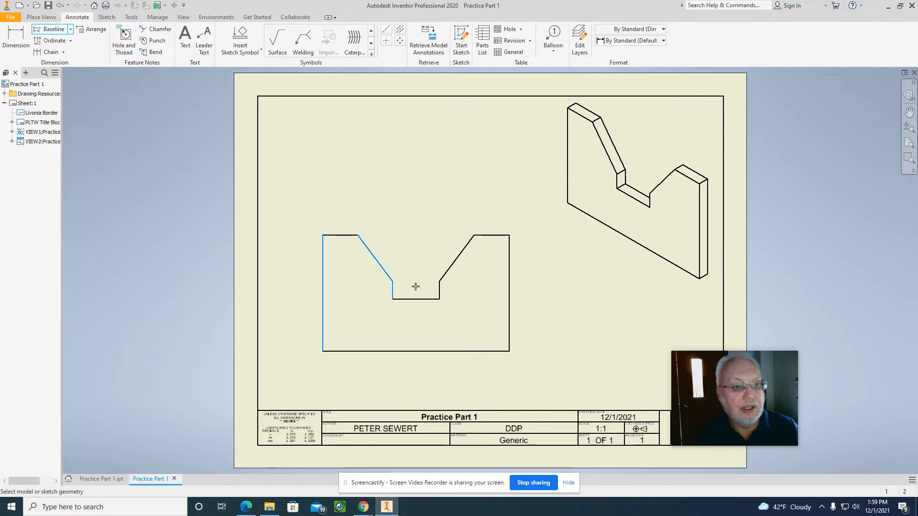
{"action": "left_click", "coordinate": [478, 235]}
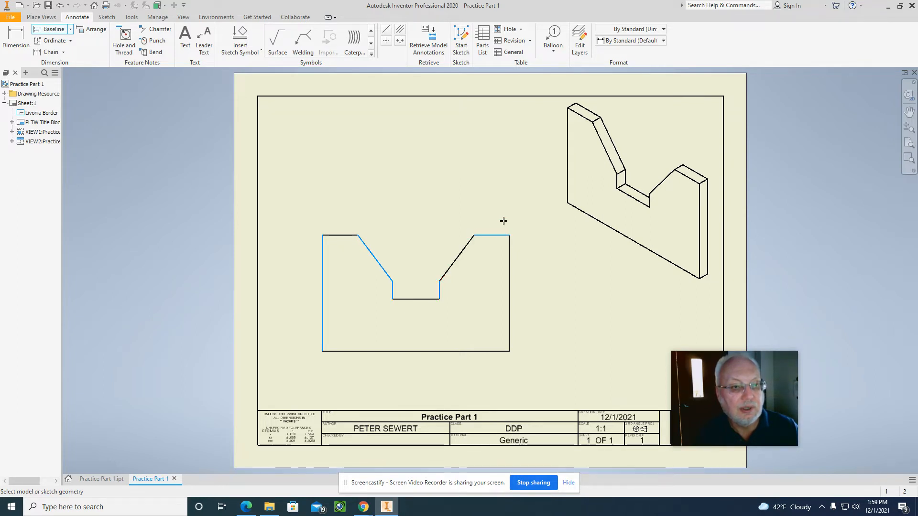
{"action": "left_click", "coordinate": [510, 234]}
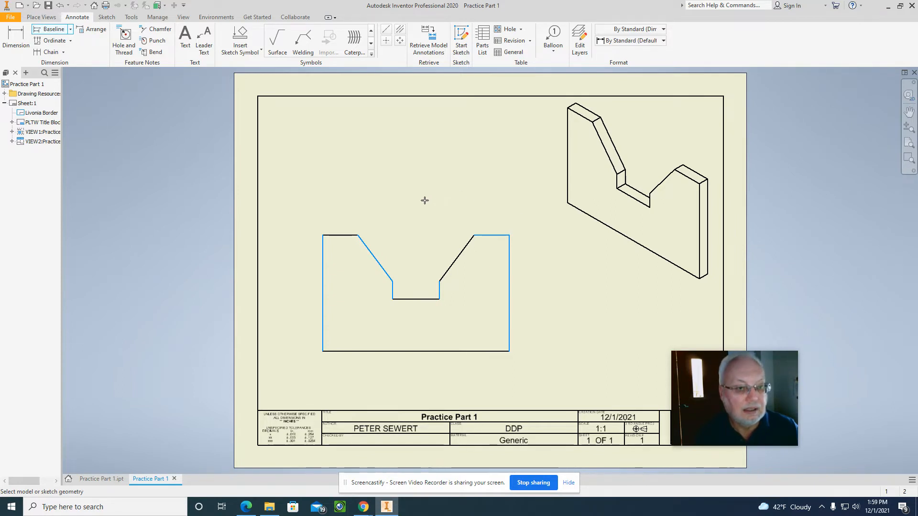
{"action": "right_click", "coordinate": [409, 221]}
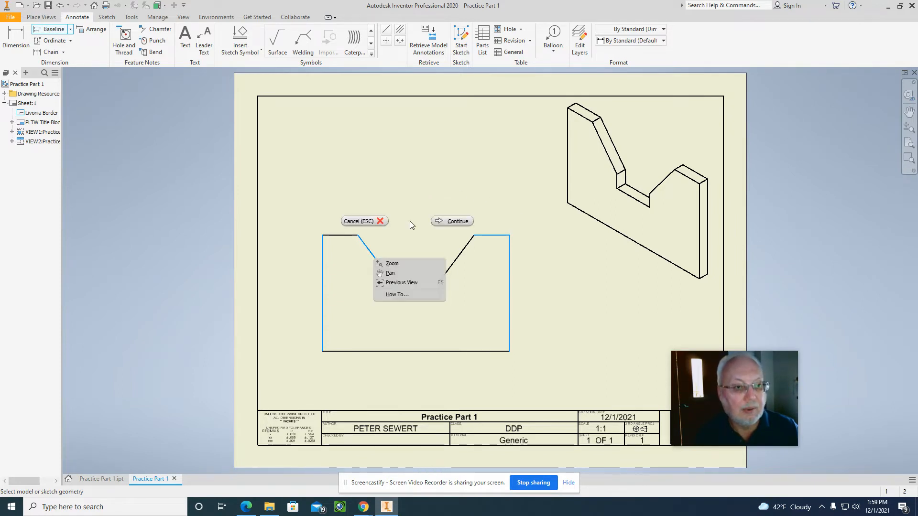
{"action": "left_click", "coordinate": [462, 222]}
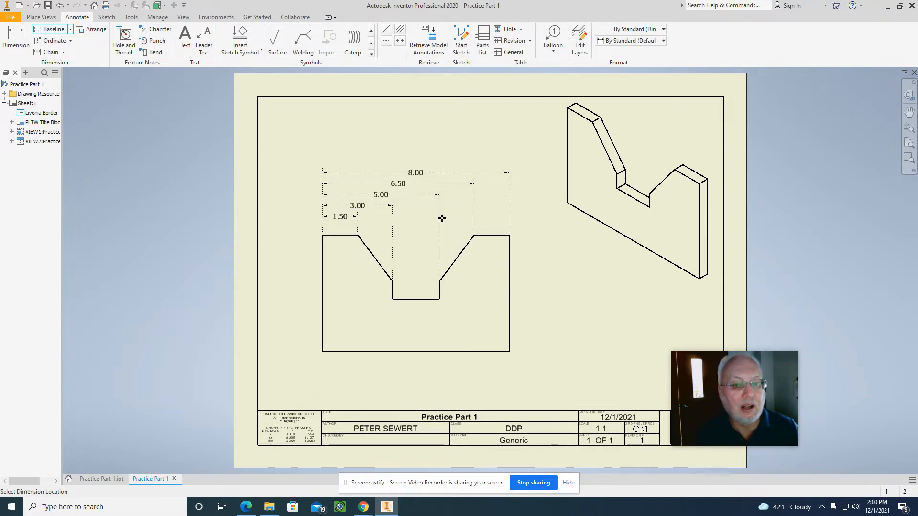
{"action": "left_click", "coordinate": [442, 218]}
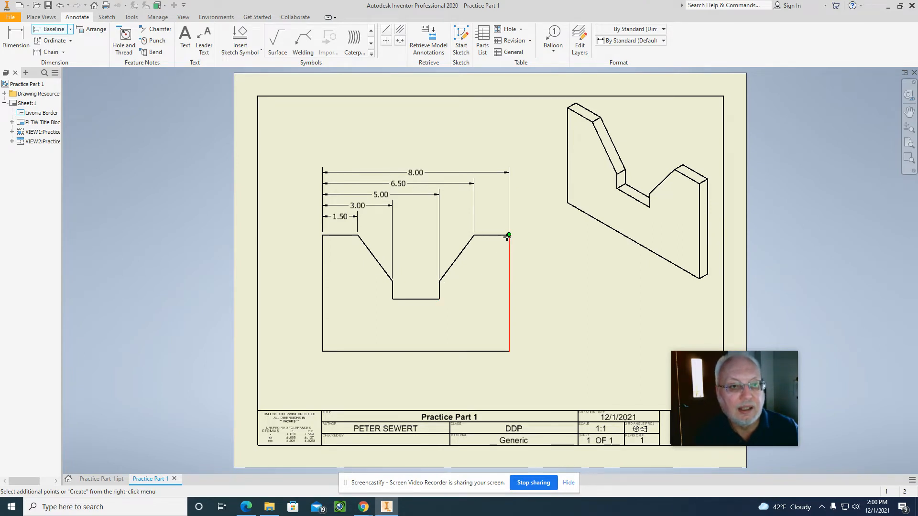
{"action": "right_click", "coordinate": [540, 276]}
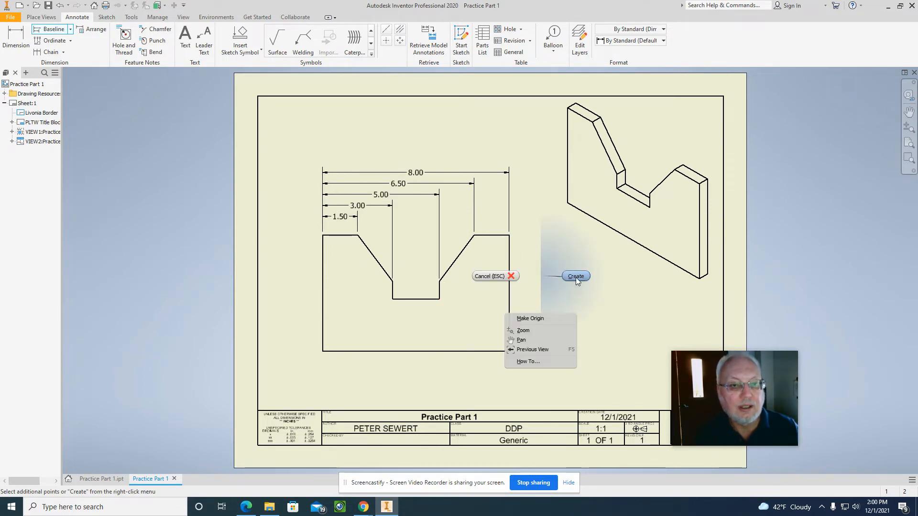
{"action": "left_click", "coordinate": [575, 278]}
{"action": "right_click", "coordinate": [537, 298]}
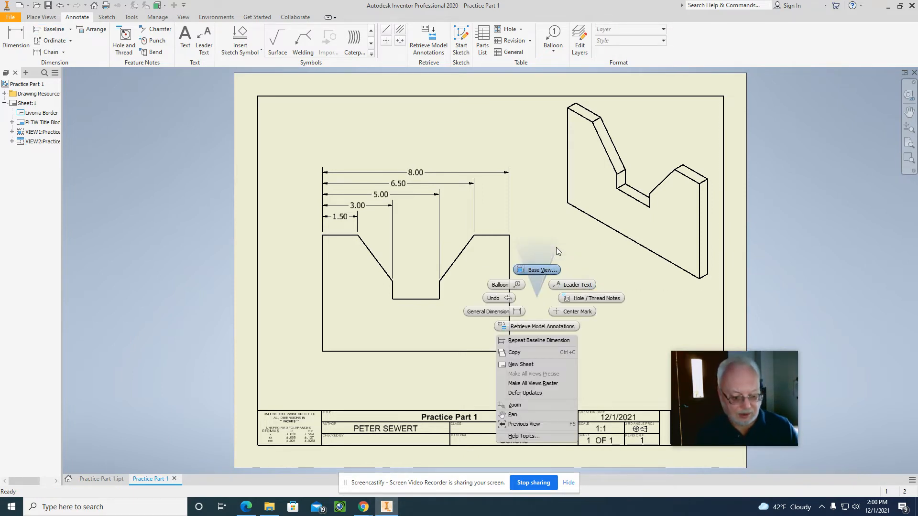
{"action": "key", "text": "Escape"}
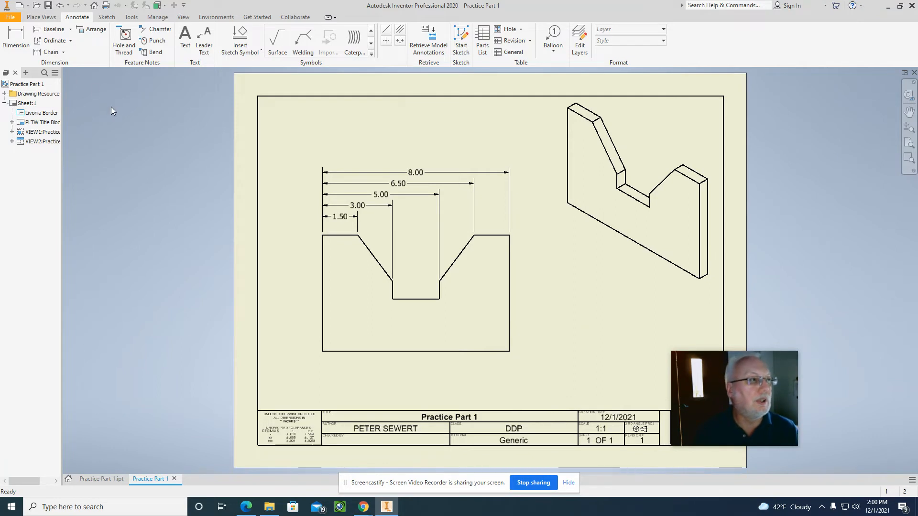
Try to place vertical baseline dimensions right of the front view, from the bottom edge to the notch levels and top edge
{"action": "left_click", "coordinate": [50, 29]}
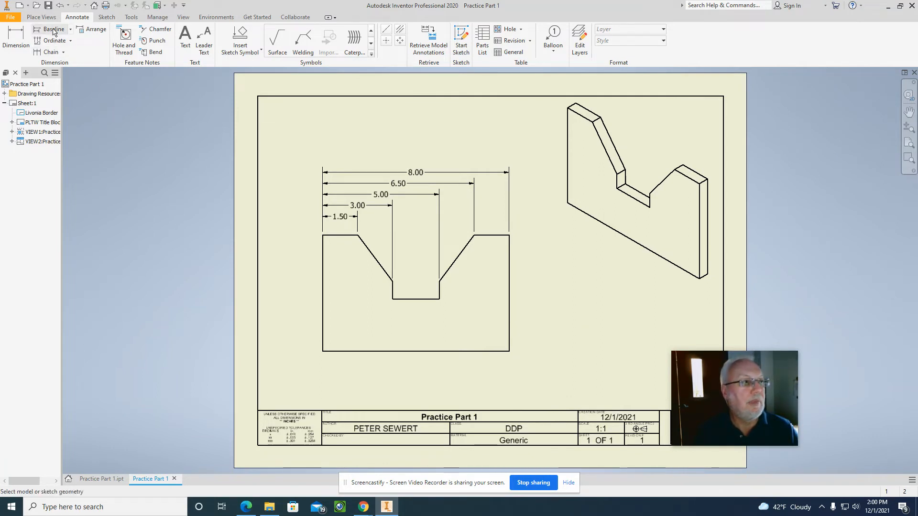
{"action": "left_click", "coordinate": [497, 351]}
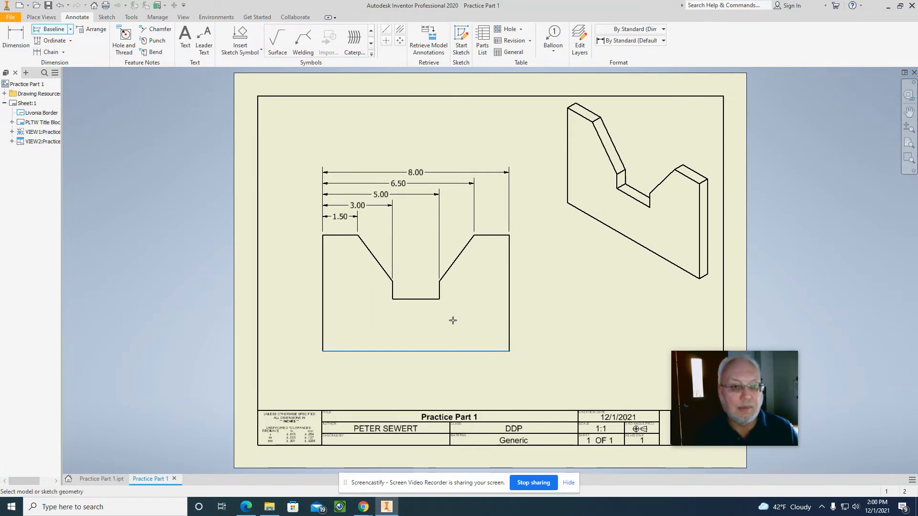
{"action": "left_click", "coordinate": [441, 298]}
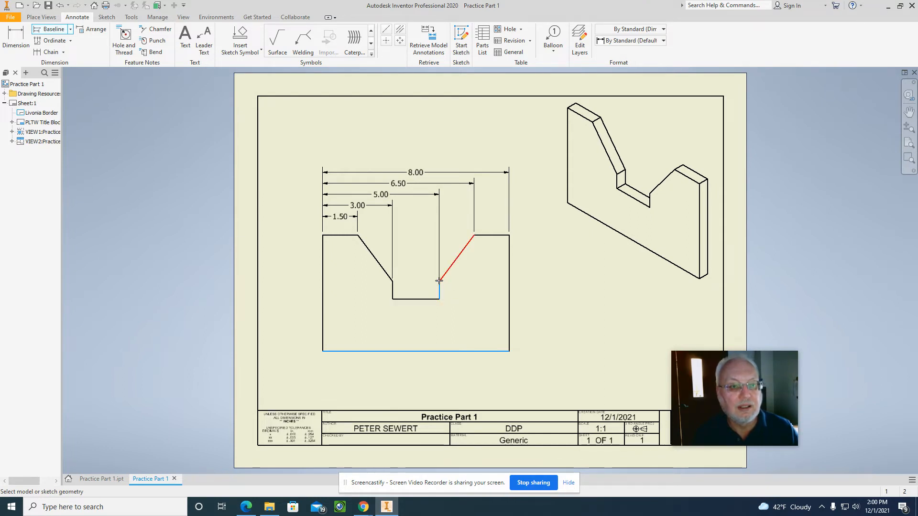
{"action": "left_click", "coordinate": [510, 245]}
{"action": "right_click", "coordinate": [542, 275]}
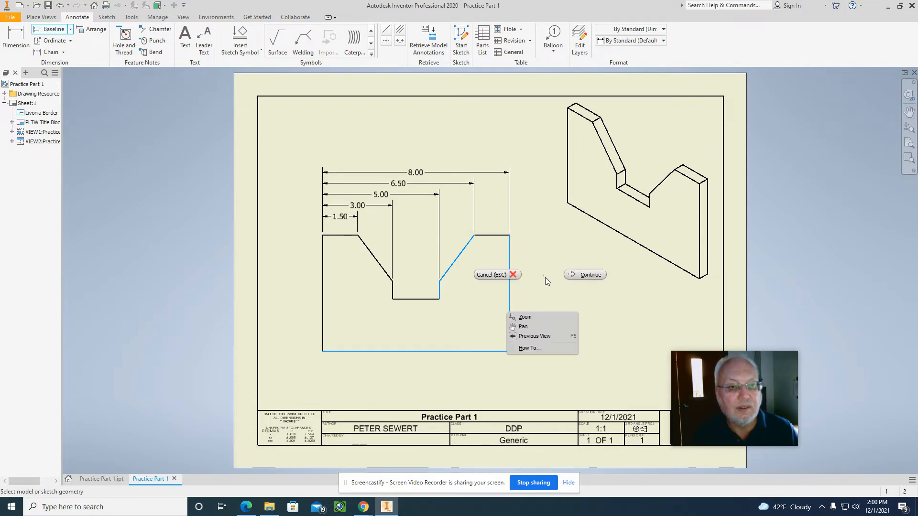
{"action": "left_click", "coordinate": [601, 274]}
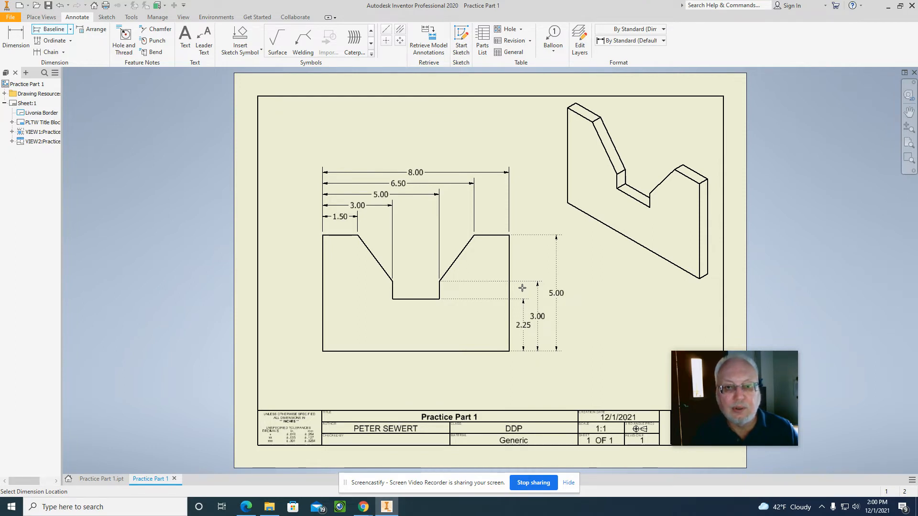
{"action": "left_click", "coordinate": [524, 289]}
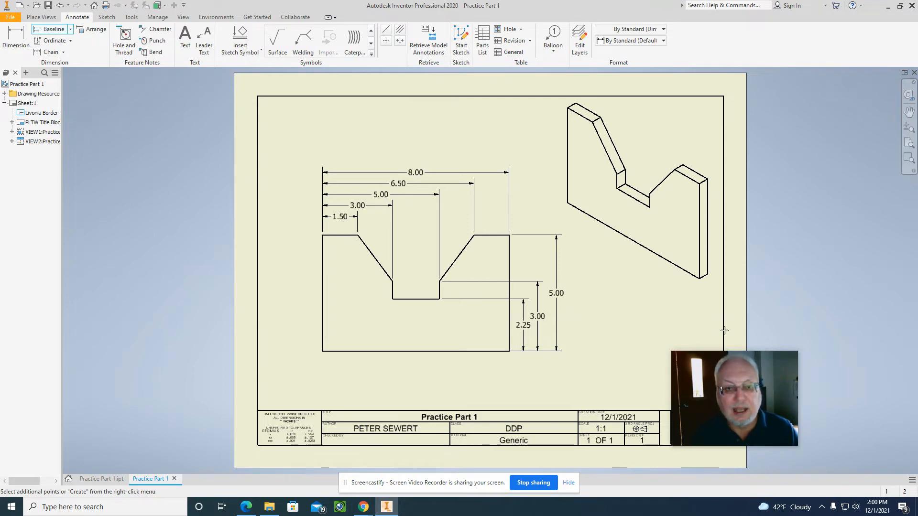
Switch to the Practice Part 1 PDF in Microsoft Edge to examine its thickness note, and return to the Inventor drawing
{"action": "key", "text": "alt+Tab"}
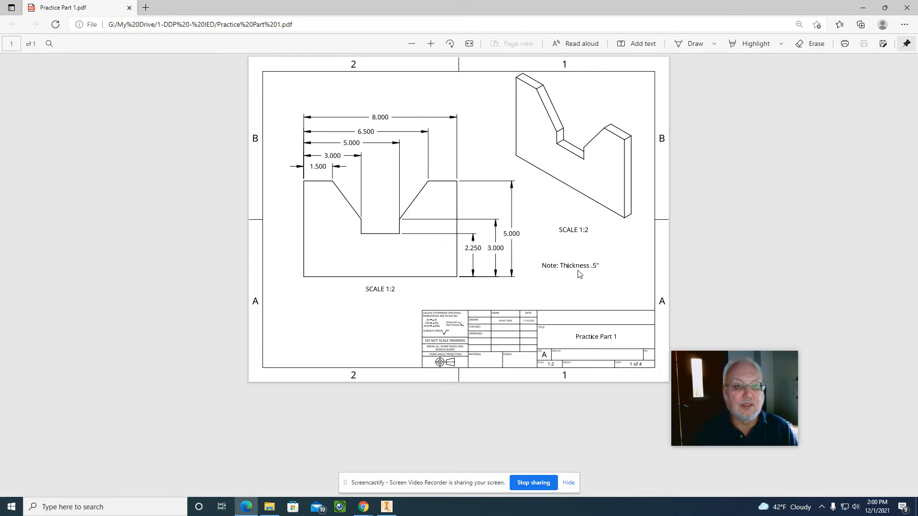
{"action": "key", "text": "alt+Tab"}
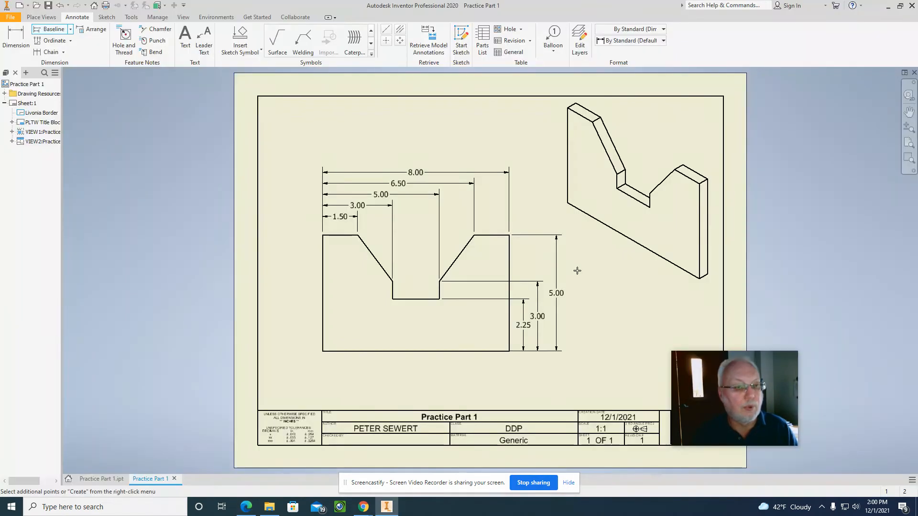
{"action": "left_click", "coordinate": [184, 39]}
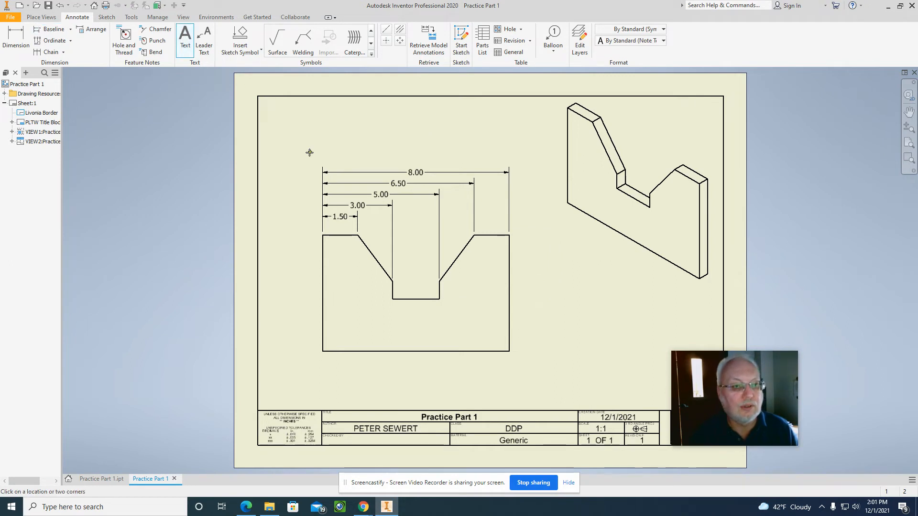
{"action": "key", "text": "Escape"}
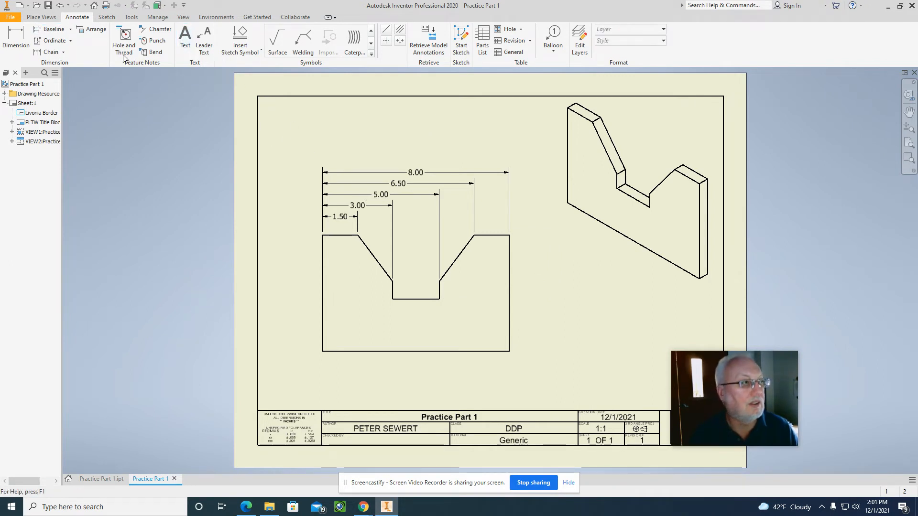
Create vertical baseline dimensions beside the front view's right edge, from the bottom edge to the notch floor, slope start and top edge
{"action": "left_click", "coordinate": [40, 32]}
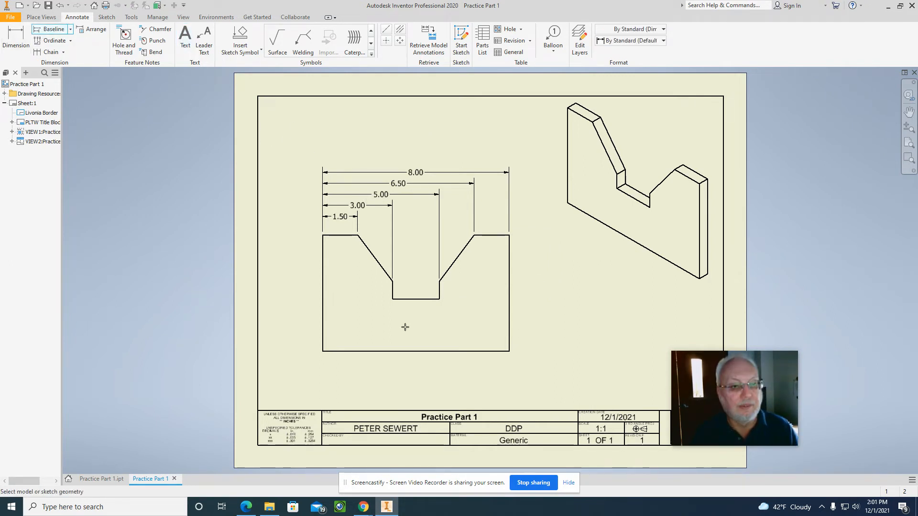
{"action": "left_click", "coordinate": [490, 353]}
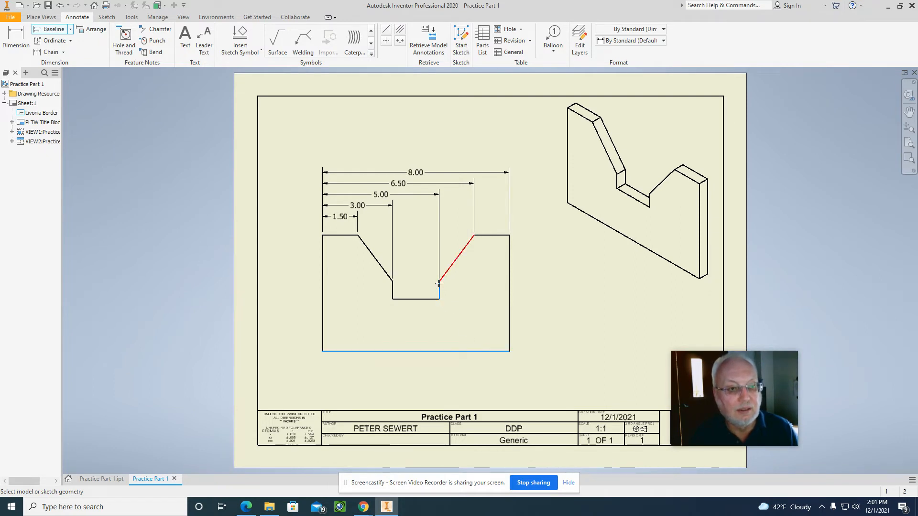
{"action": "left_click", "coordinate": [463, 248]}
{"action": "left_click", "coordinate": [510, 241]}
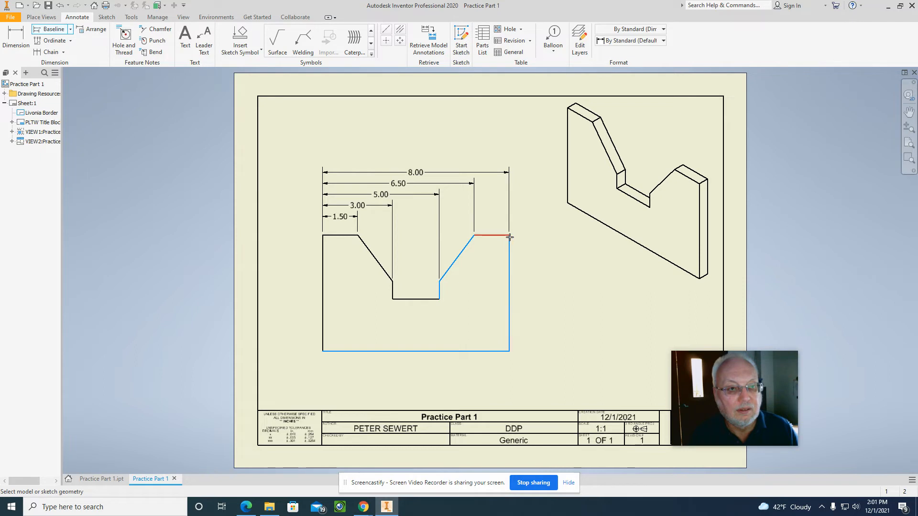
{"action": "right_click", "coordinate": [569, 261]}
{"action": "left_click", "coordinate": [616, 263]}
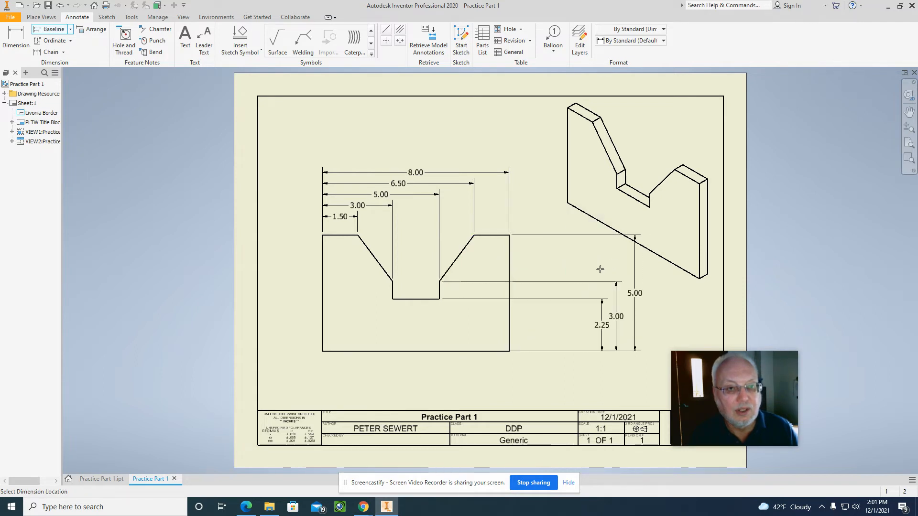
{"action": "left_click", "coordinate": [533, 278]}
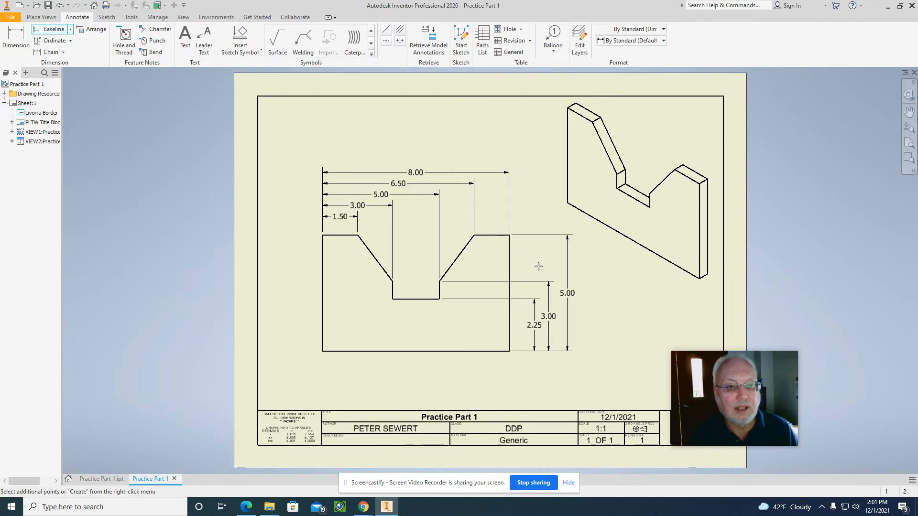
{"action": "right_click", "coordinate": [539, 266]}
{"action": "left_click", "coordinate": [576, 266]}
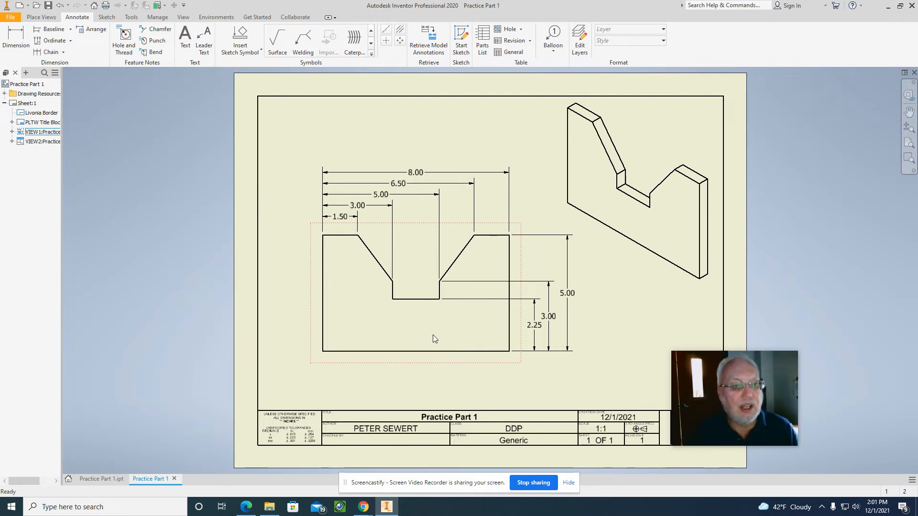
Add a text note below the isometric view reading "NOTE:" with "THICKNESS 0.5"" on the second line
{"action": "left_click", "coordinate": [185, 45]}
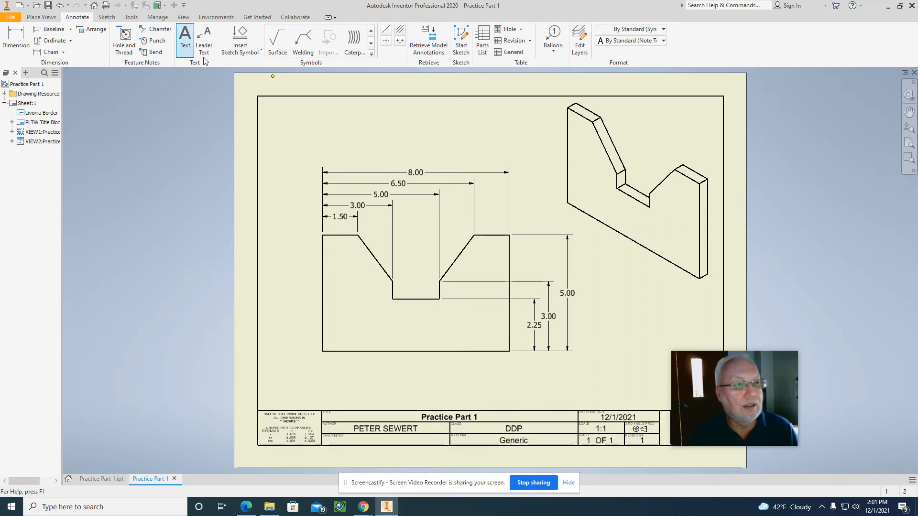
{"action": "left_click", "coordinate": [594, 308]}
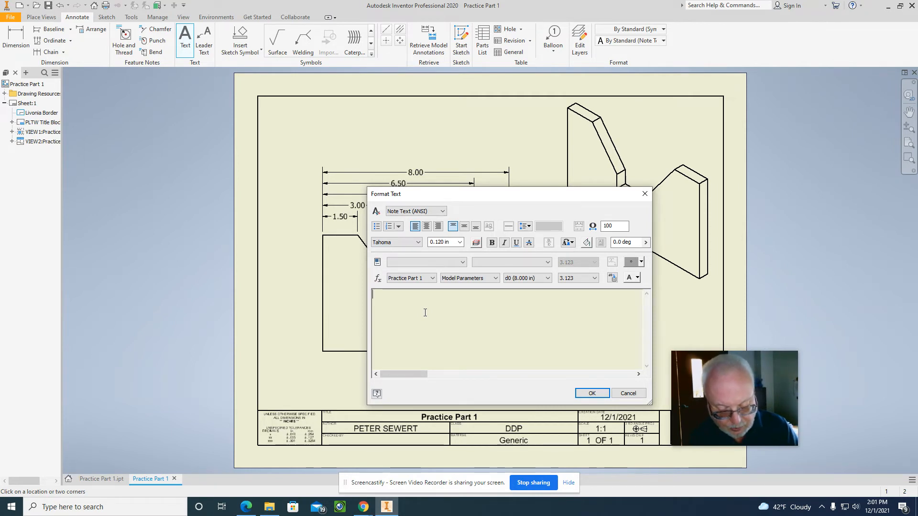
{"action": "type", "text": "NOTE:"}
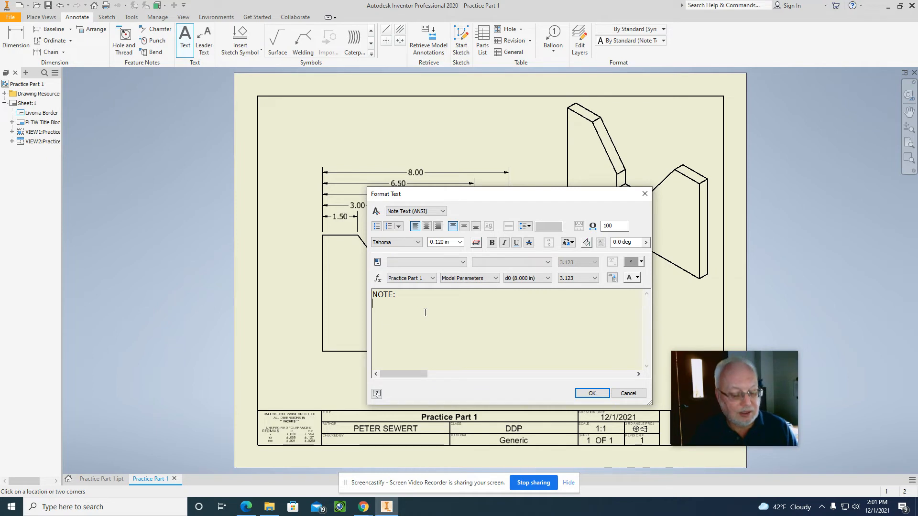
{"action": "key", "text": "Return"}
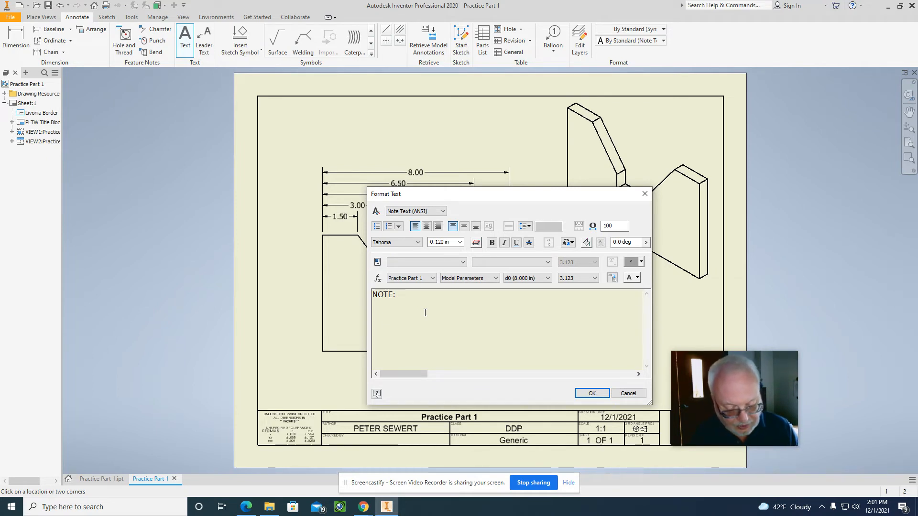
{"action": "type", "text": "T"}
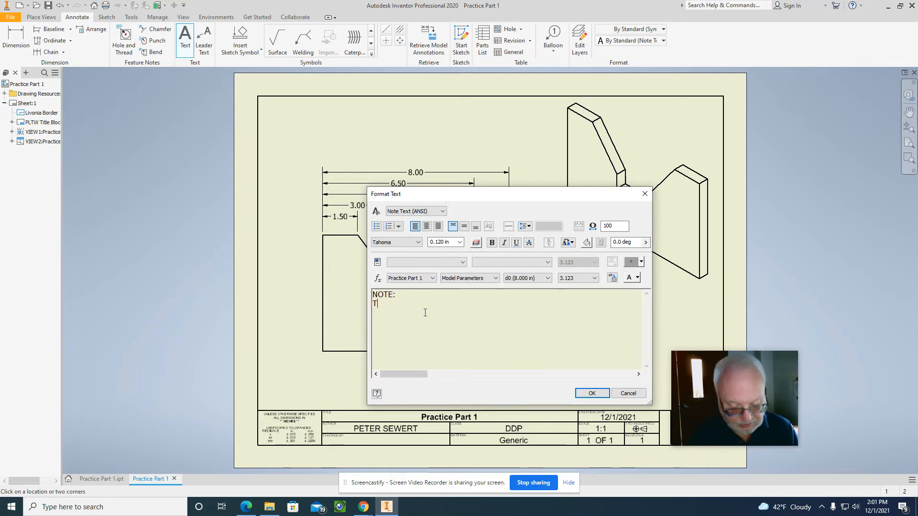
{"action": "type", "text": "HICK"}
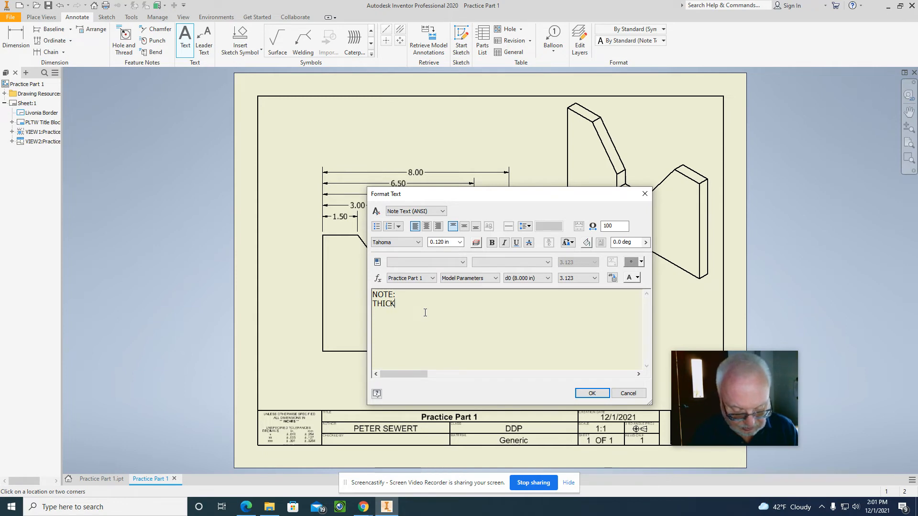
{"action": "type", "text": "NESS"}
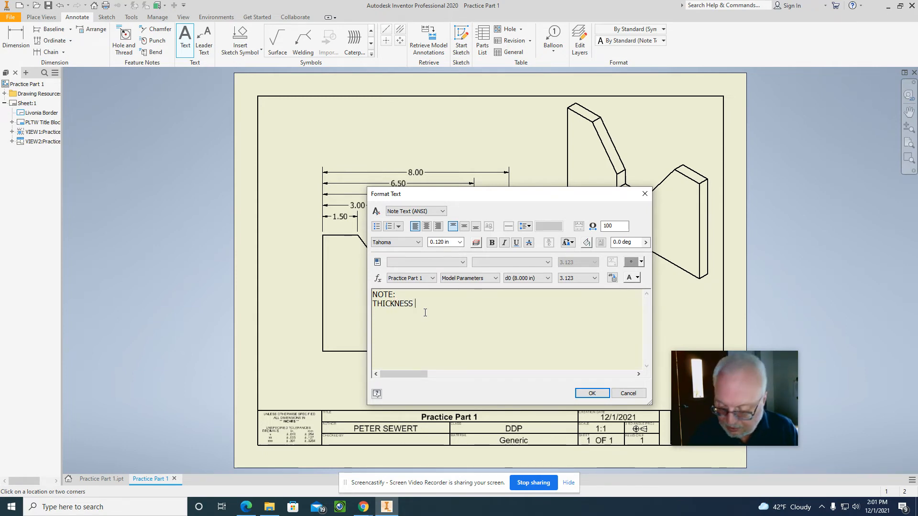
{"action": "type", "text": " 0."}
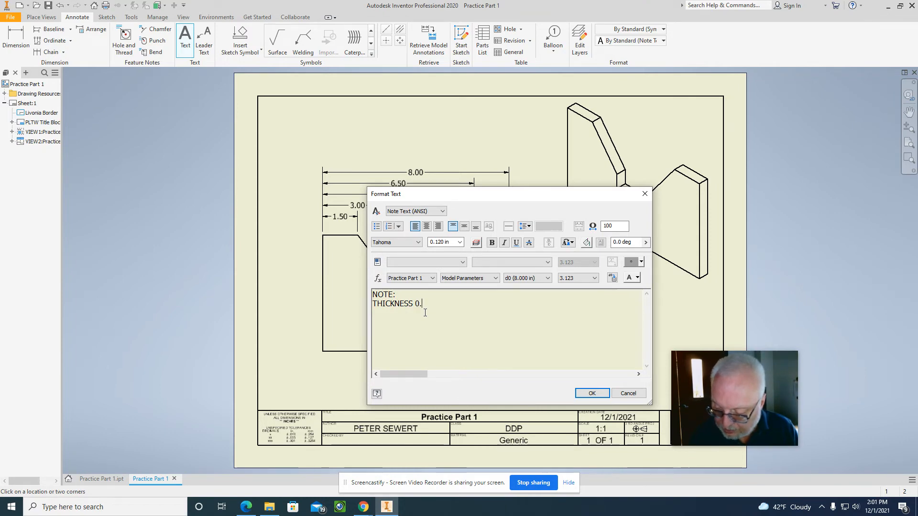
{"action": "type", "text": "5"}
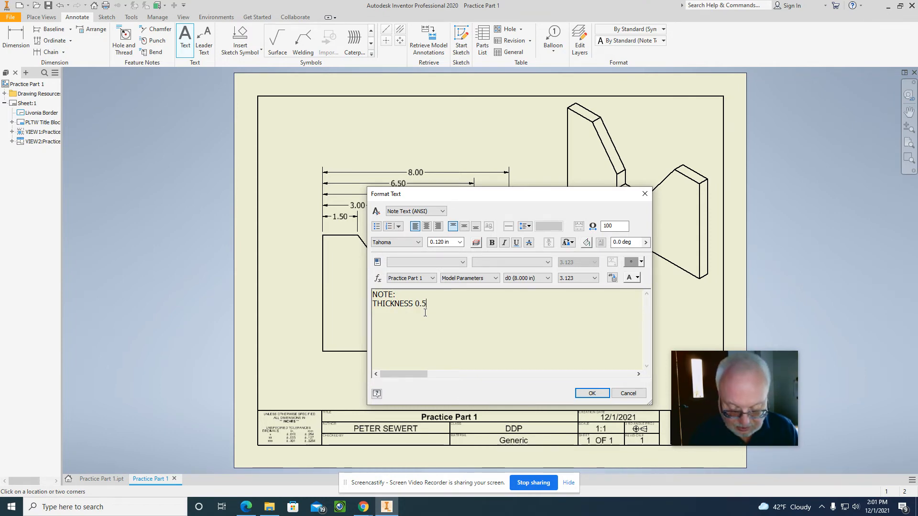
{"action": "type", "text": "\""}
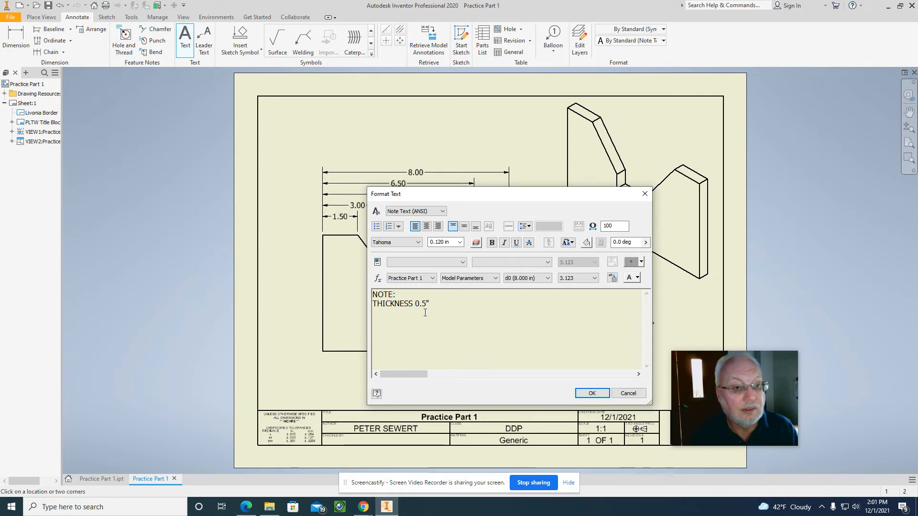
{"action": "left_click", "coordinate": [591, 393]}
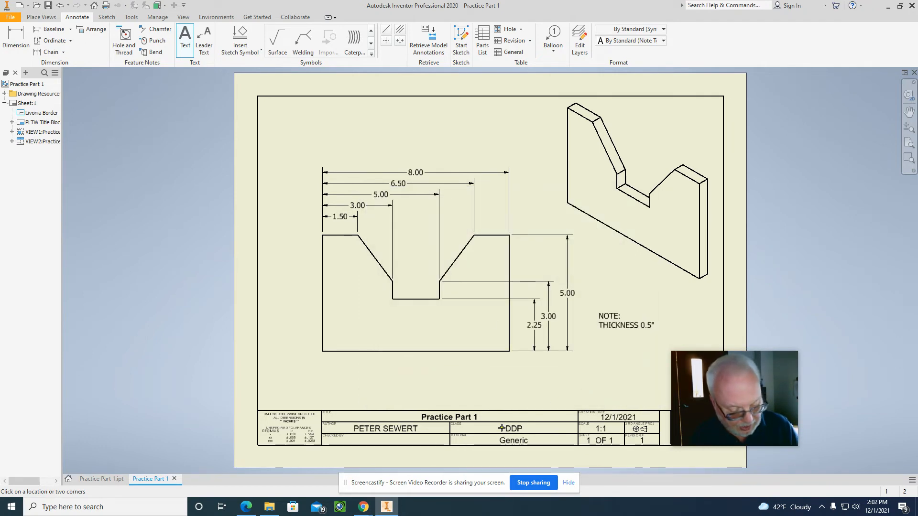
Check the drawing against the reference PDF in Microsoft Edge, and save it in Inventor as Practice Part 1 (.idw) in 2D Skills Practice Parts
{"action": "key", "text": "alt+Tab"}
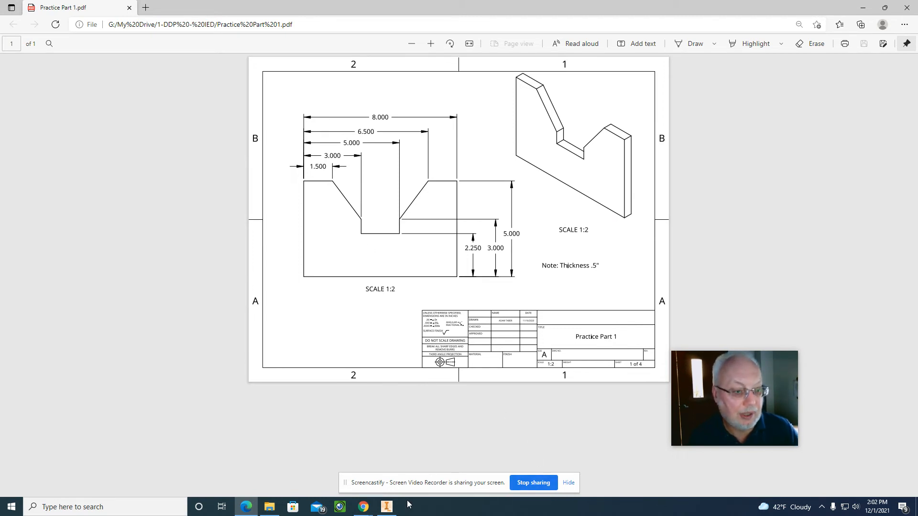
{"action": "left_click", "coordinate": [387, 506]}
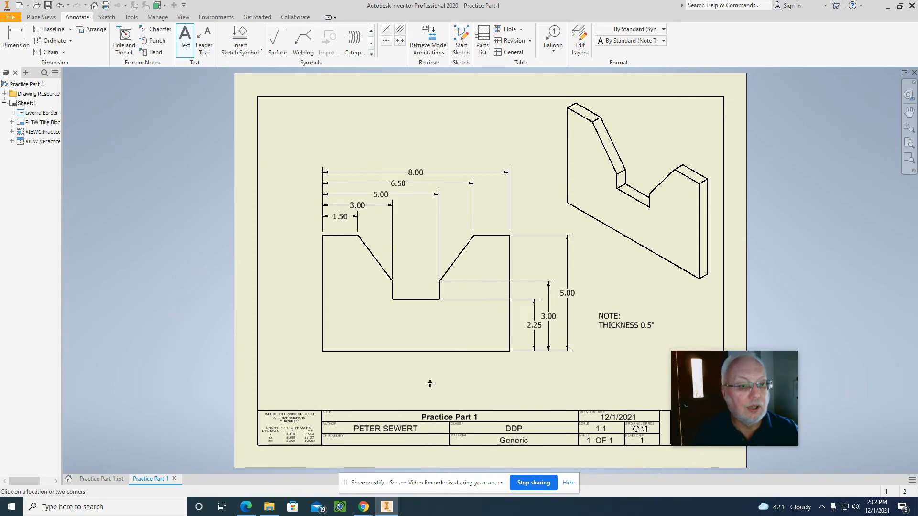
{"action": "left_click", "coordinate": [48, 5]}
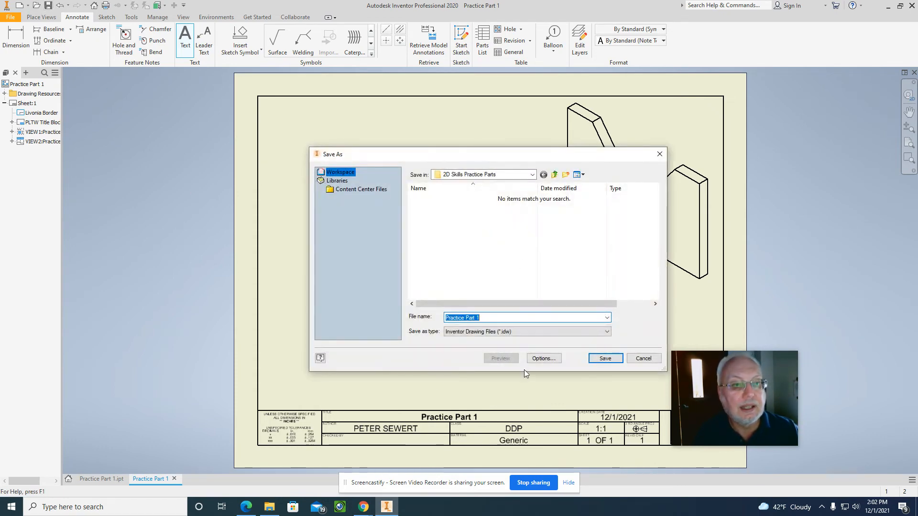
{"action": "left_click", "coordinate": [606, 361]}
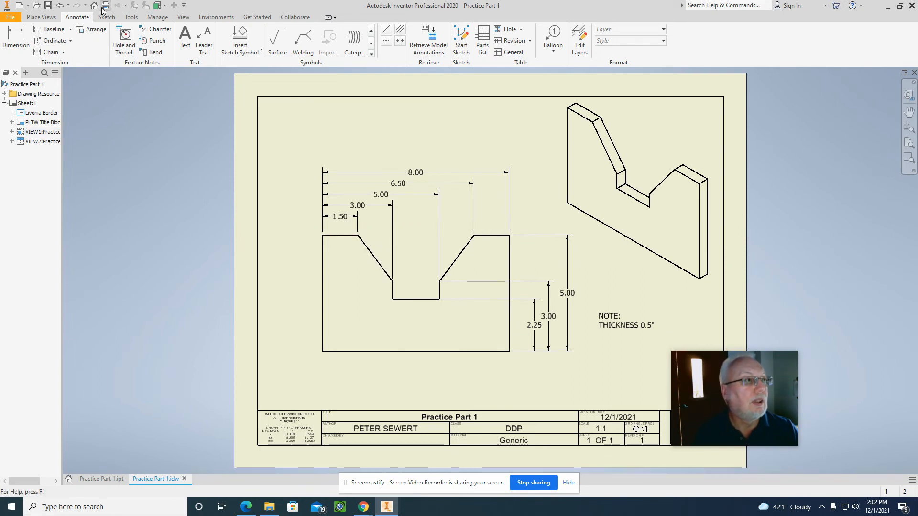
Add a second sheet, filling its title block with the author's full name, course DDP, scale 1:2 and revision number 1
{"action": "left_click", "coordinate": [42, 17]}
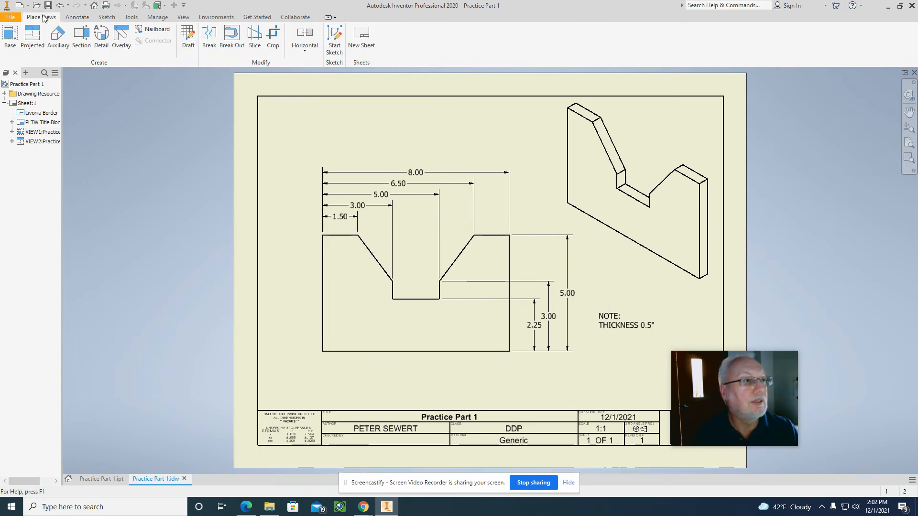
{"action": "left_click", "coordinate": [362, 38]}
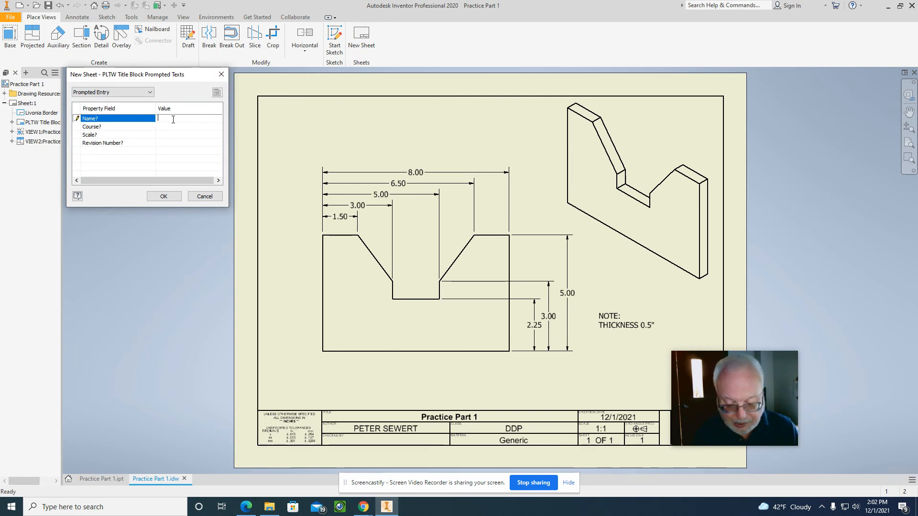
{"action": "type", "text": "PETER"}
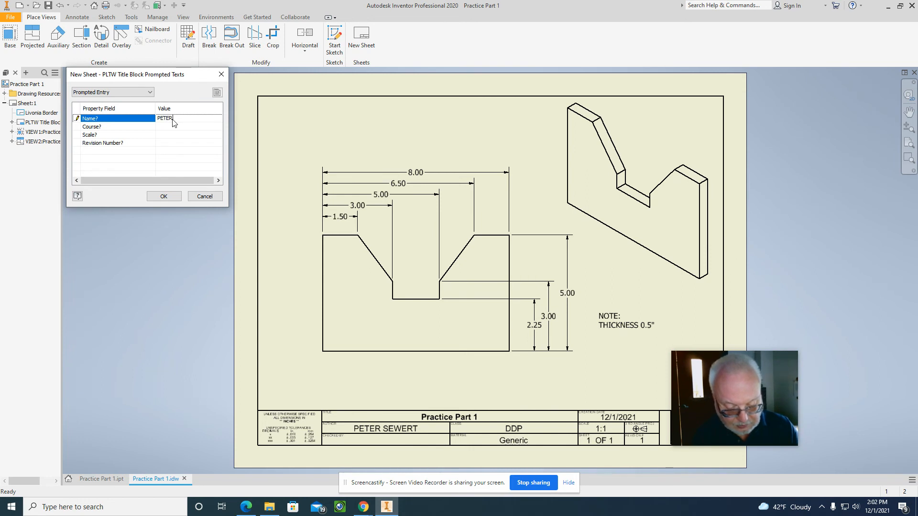
{"action": "type", "text": " SEWERT"}
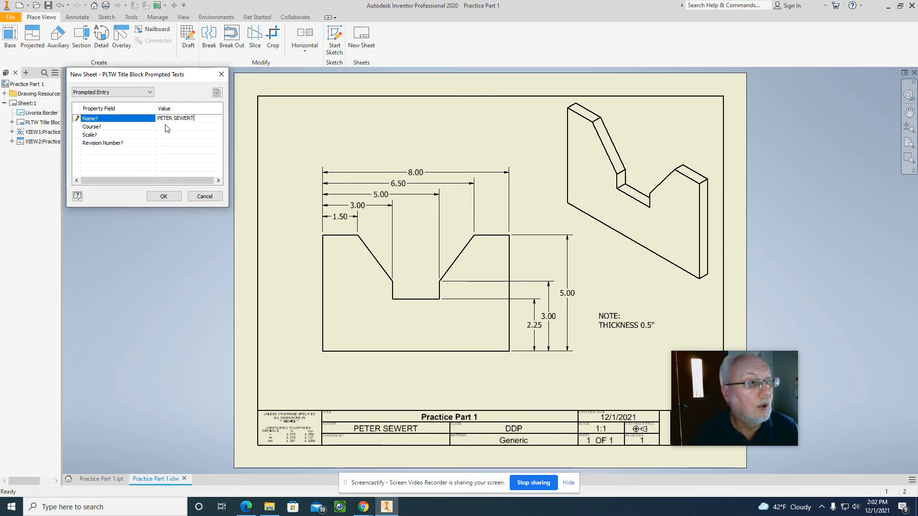
{"action": "left_click", "coordinate": [167, 126]}
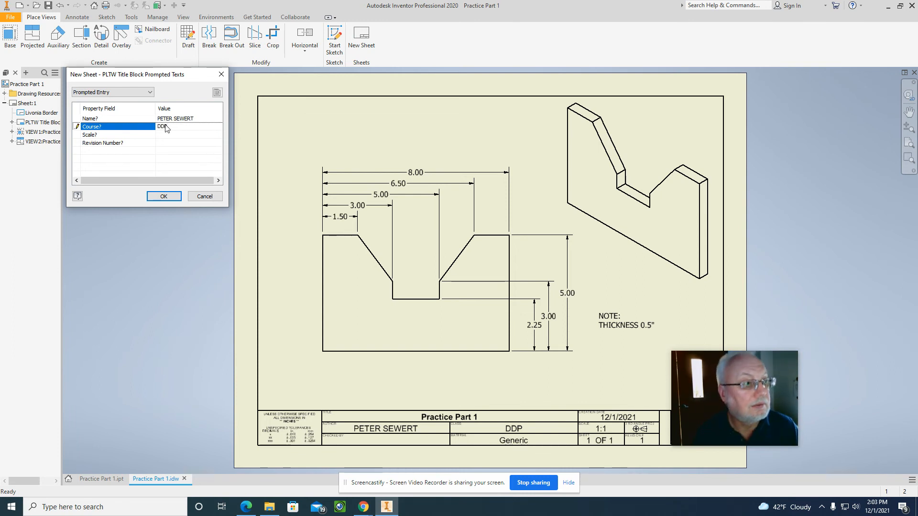
{"action": "left_click", "coordinate": [158, 134]}
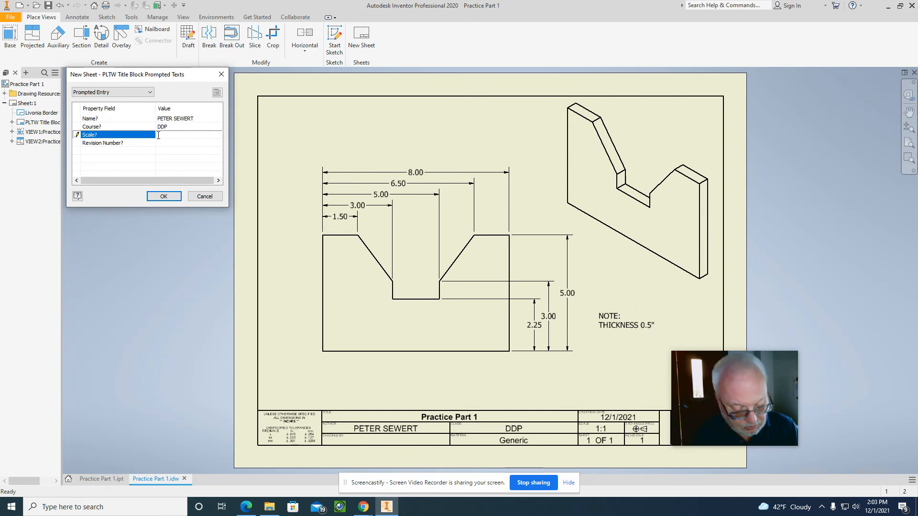
{"action": "type", "text": "2"}
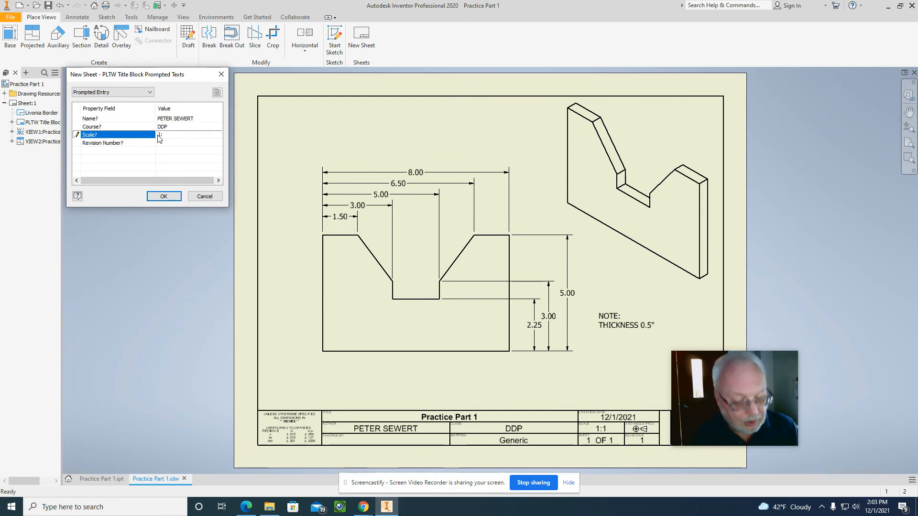
{"action": "left_click", "coordinate": [160, 144]}
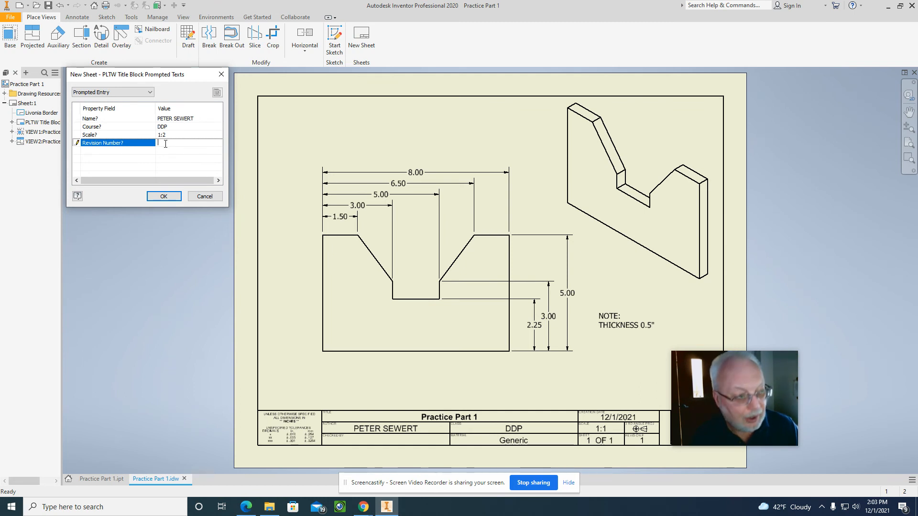
{"action": "left_click", "coordinate": [164, 196]}
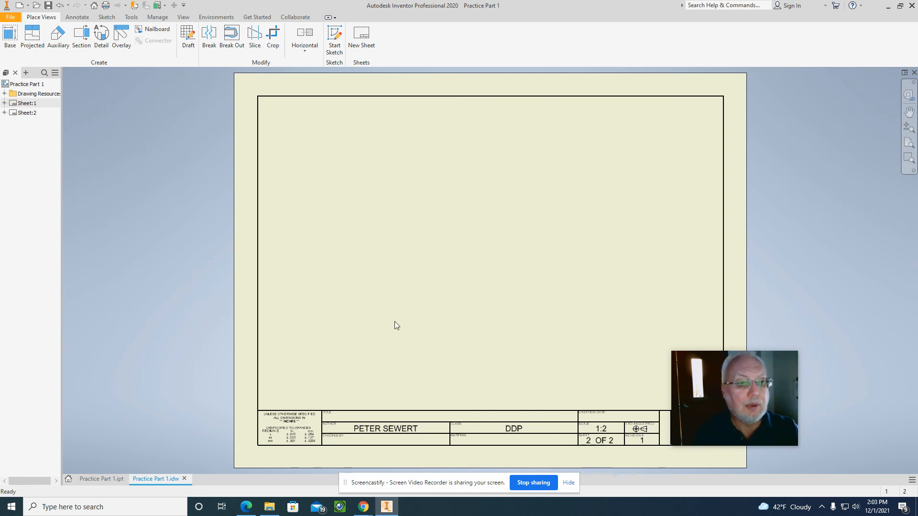
Review Sheet:1 and Sheet:2, and add a third sheet without filling in its title block prompts
{"action": "double_click", "coordinate": [23, 103]}
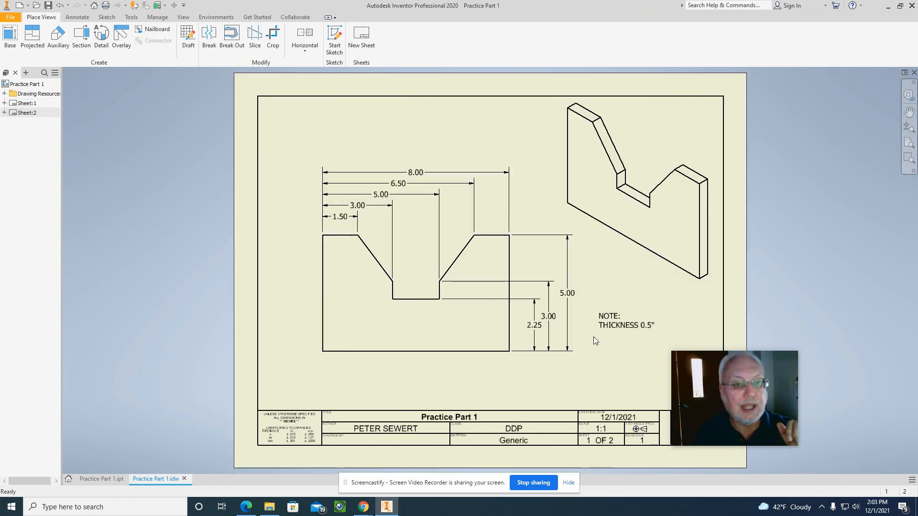
{"action": "double_click", "coordinate": [27, 113]}
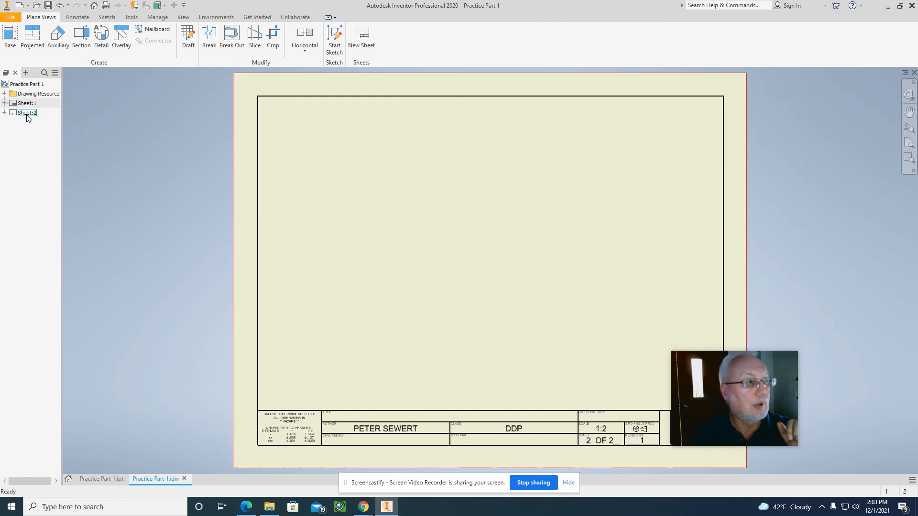
{"action": "left_click", "coordinate": [360, 43]}
{"action": "left_click", "coordinate": [201, 197]}
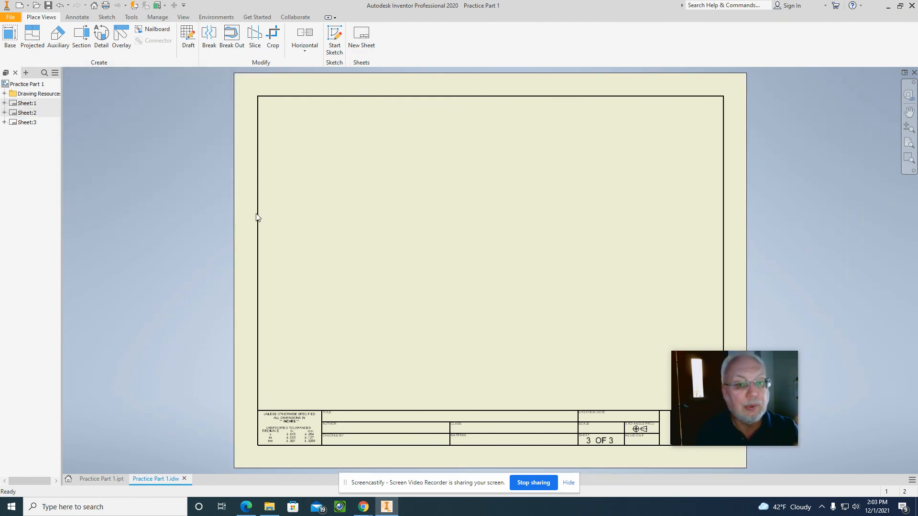